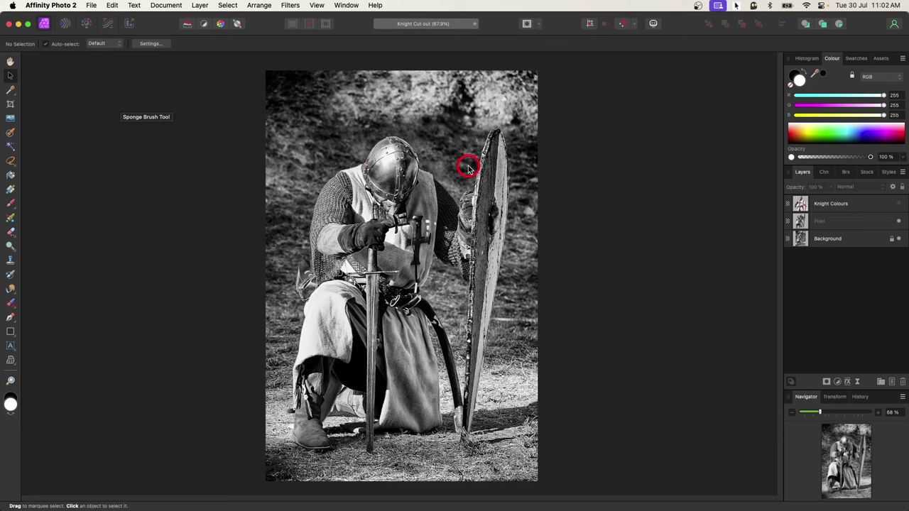
Step: Hide the Background photo and scale the knight cut-out down
{"action": "left_click", "coordinate": [855, 223]}
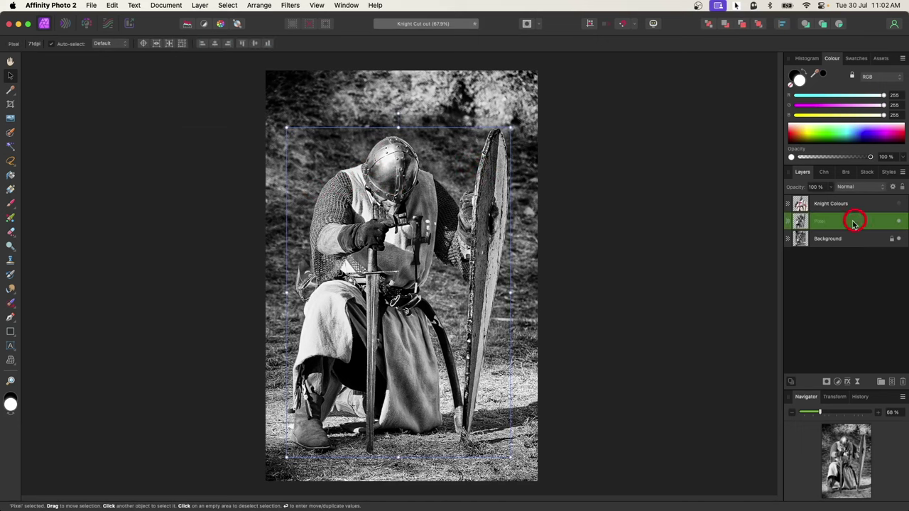
{"action": "left_click", "coordinate": [899, 240]}
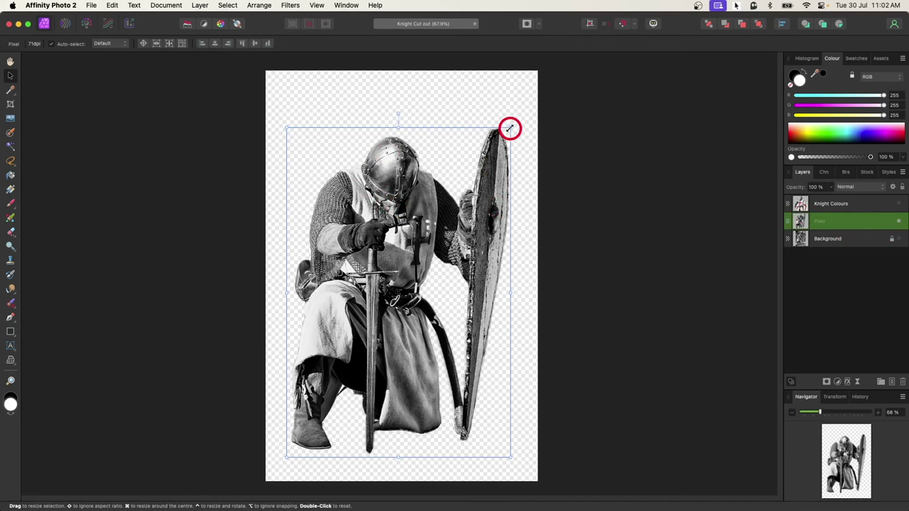
{"action": "left_click_drag", "start_coordinate": [510, 128], "coordinate": [444, 209]}
{"action": "left_click_drag", "start_coordinate": [393, 263], "coordinate": [419, 212]}
Step: Flip the knight horizontally and view it at 100%
{"action": "left_click", "coordinate": [227, 5]}
{"action": "left_click", "coordinate": [260, 5]}
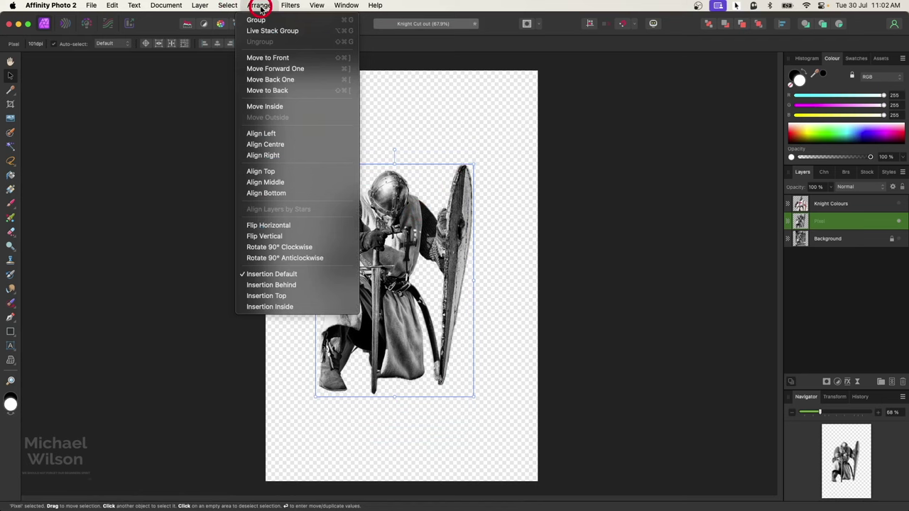
{"action": "left_click", "coordinate": [274, 225]}
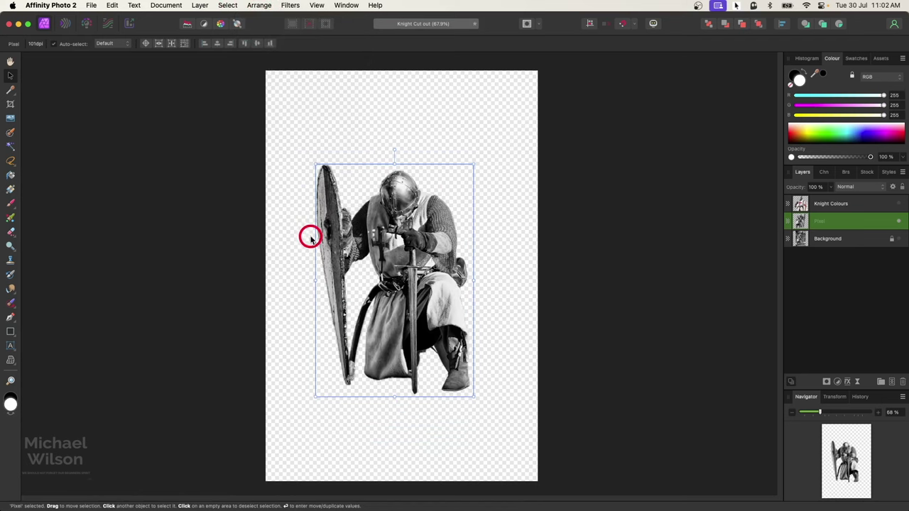
{"action": "key", "text": "super+1"}
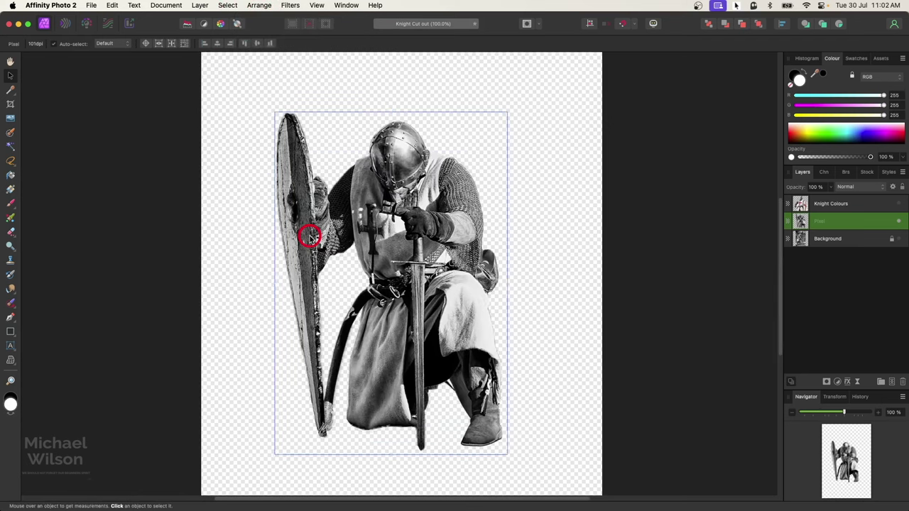
Step: Trace the shield freehand, then cut and paste it onto its own layer
{"action": "left_click", "coordinate": [13, 162]}
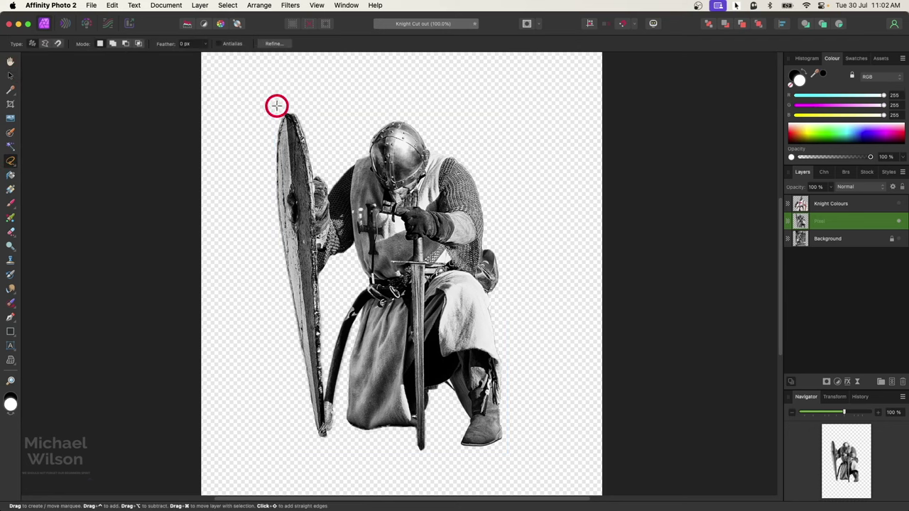
{"action": "mouse_move", "coordinate": [277, 106]}
{"action": "left_mouse_down"}
{"action": "mouse_move", "coordinate": [262, 190]}
{"action": "mouse_move", "coordinate": [266, 306]}
{"action": "mouse_move", "coordinate": [287, 416]}
{"action": "mouse_move", "coordinate": [313, 456]}
{"action": "mouse_move", "coordinate": [331, 454]}
{"action": "mouse_move", "coordinate": [331, 334]}
{"action": "mouse_move", "coordinate": [353, 247]}
{"action": "mouse_move", "coordinate": [353, 115]}
{"action": "mouse_move", "coordinate": [298, 77]}
{"action": "mouse_move", "coordinate": [277, 97]}
{"action": "left_mouse_up"}
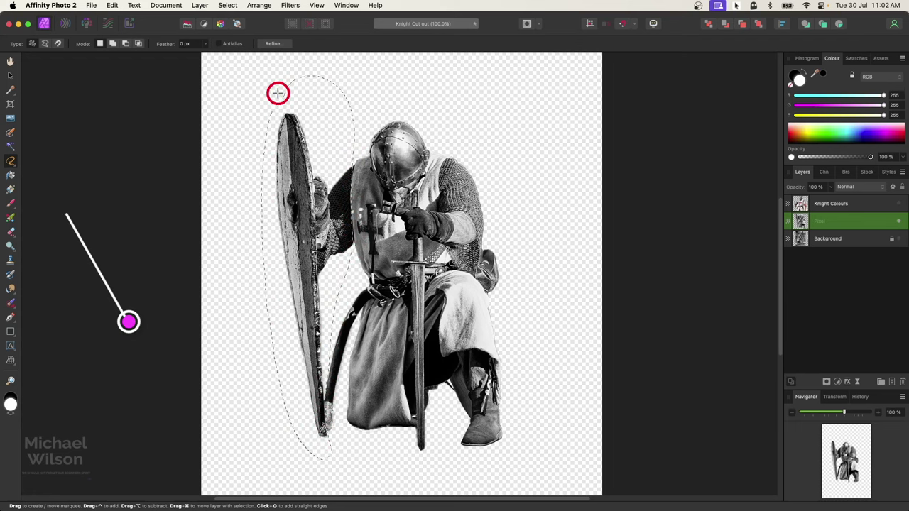
{"action": "key", "text": "super+x"}
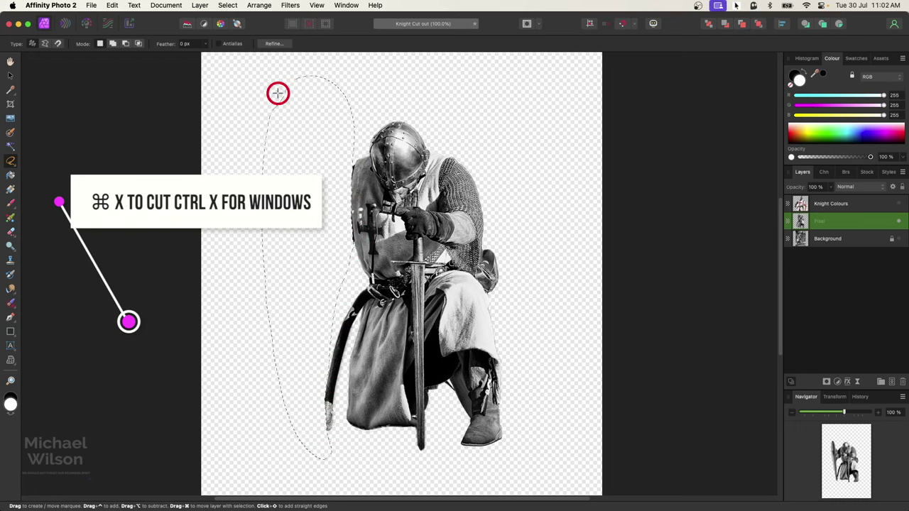
{"action": "key", "text": "super+v"}
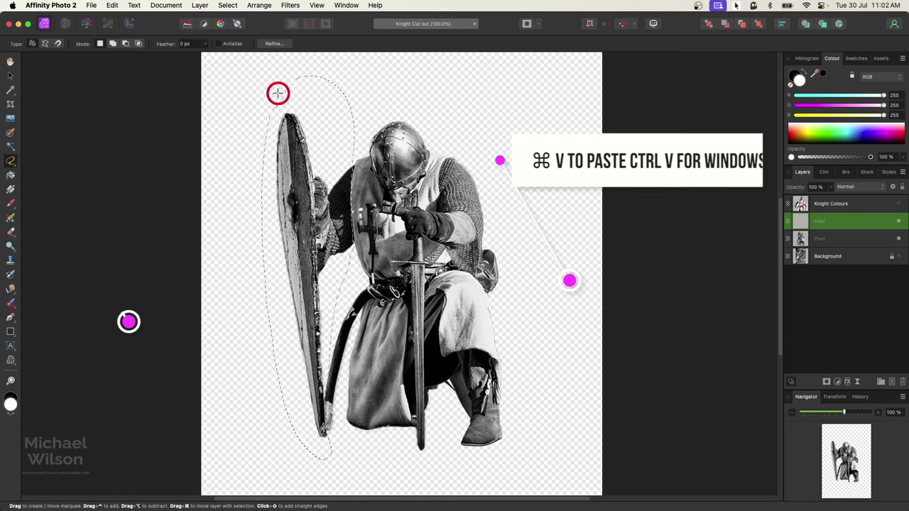
{"action": "key", "text": "super+d"}
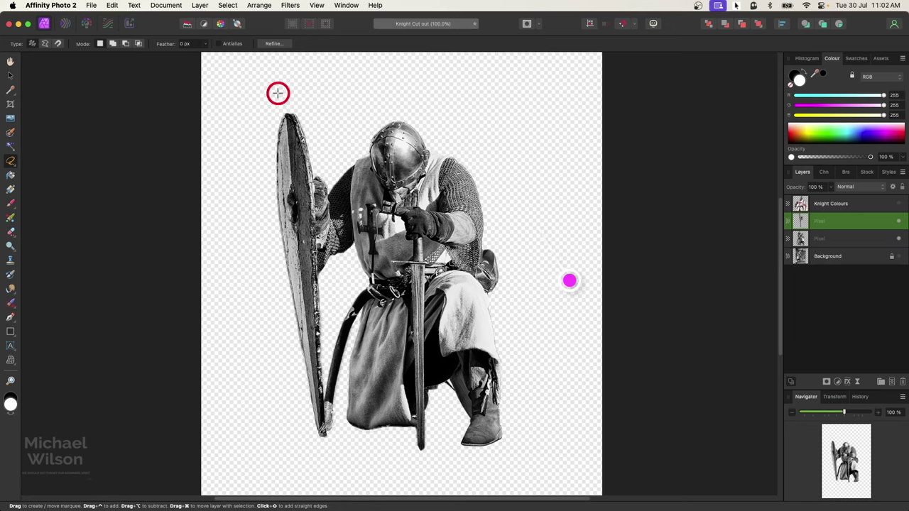
Step: Move the shield layer beneath the knight layer in the Layers panel
{"action": "left_click", "coordinate": [899, 242]}
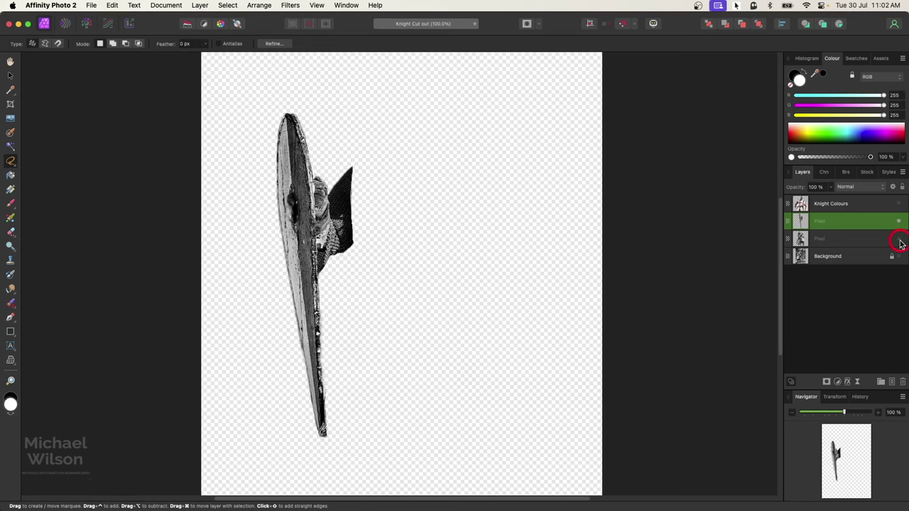
{"action": "left_click", "coordinate": [899, 241]}
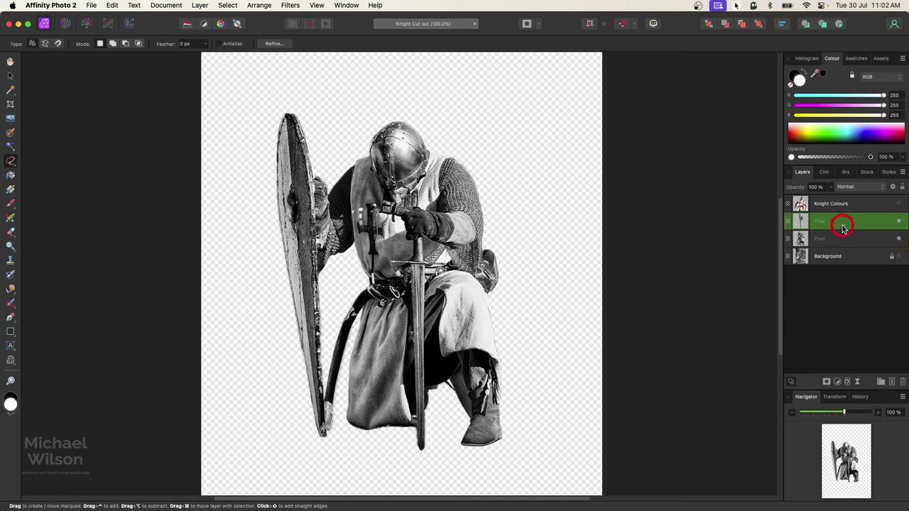
{"action": "left_click_drag", "start_coordinate": [843, 231], "coordinate": [842, 248]}
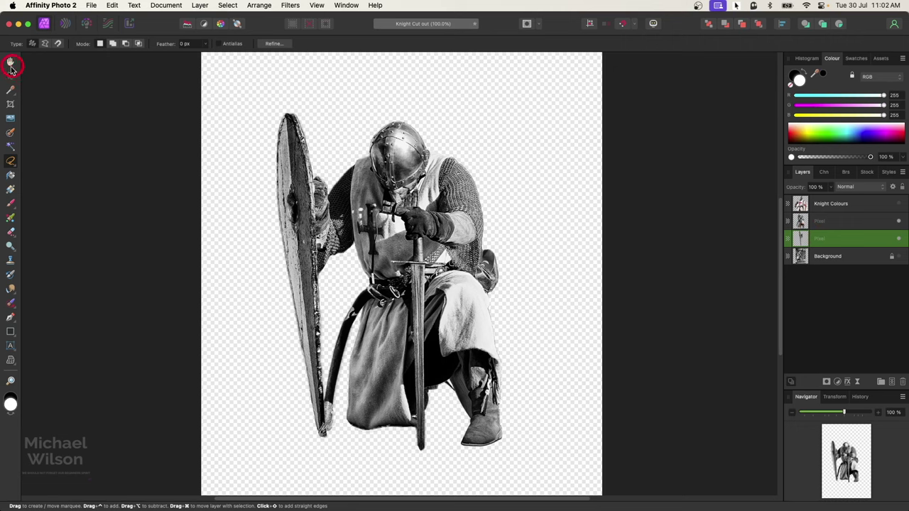
Step: Rotate the shield layer with the Move tool so it leans diagonally
{"action": "left_click", "coordinate": [10, 63]}
{"action": "left_click_drag", "start_coordinate": [313, 93], "coordinate": [378, 130]}
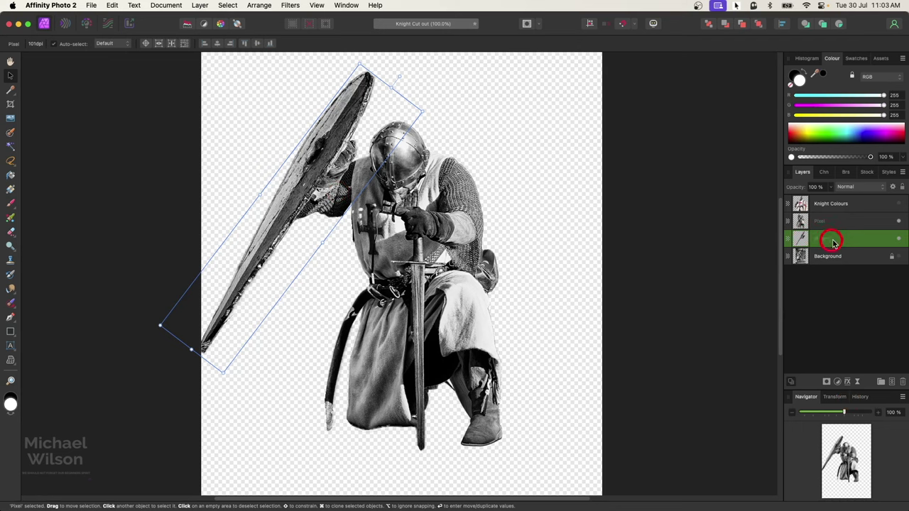
{"action": "left_click", "coordinate": [858, 382]}
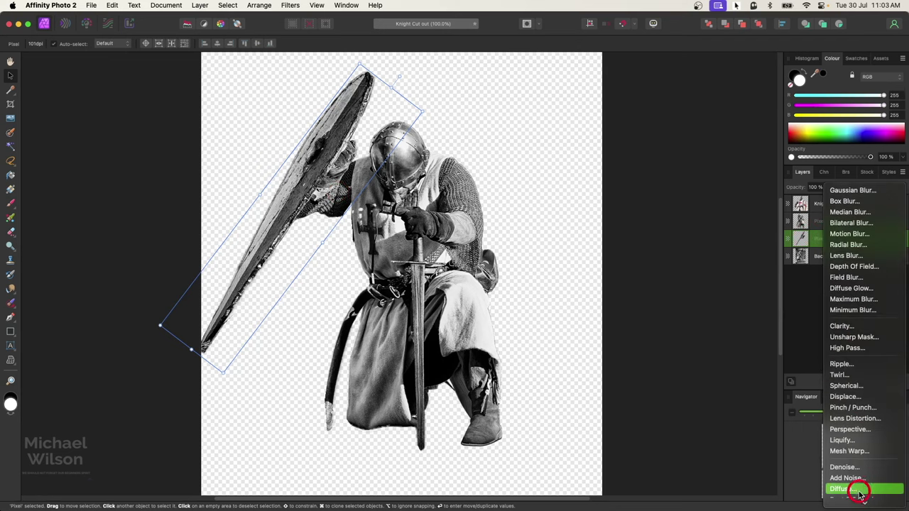
Step: Apply a Mesh Warp with two vertical and two horizontal lines, bending the shield arm
{"action": "left_click", "coordinate": [849, 399]}
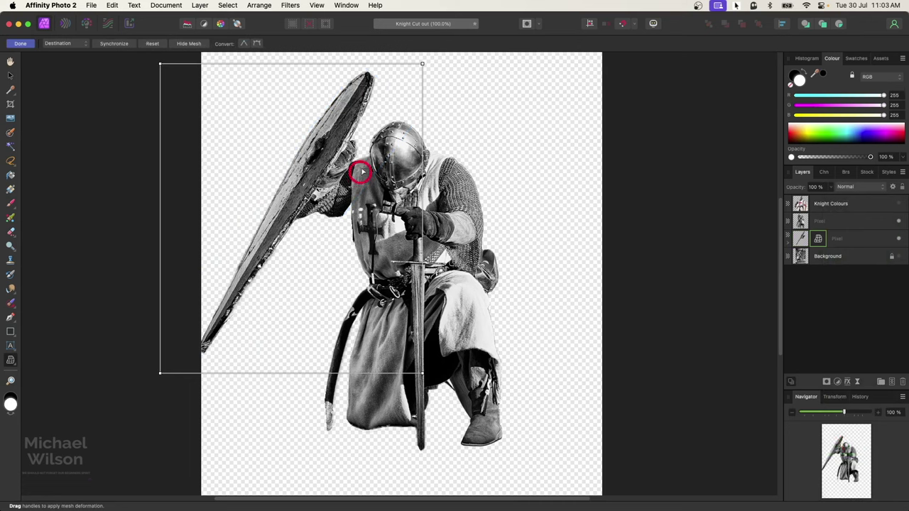
{"action": "left_click", "coordinate": [325, 63]}
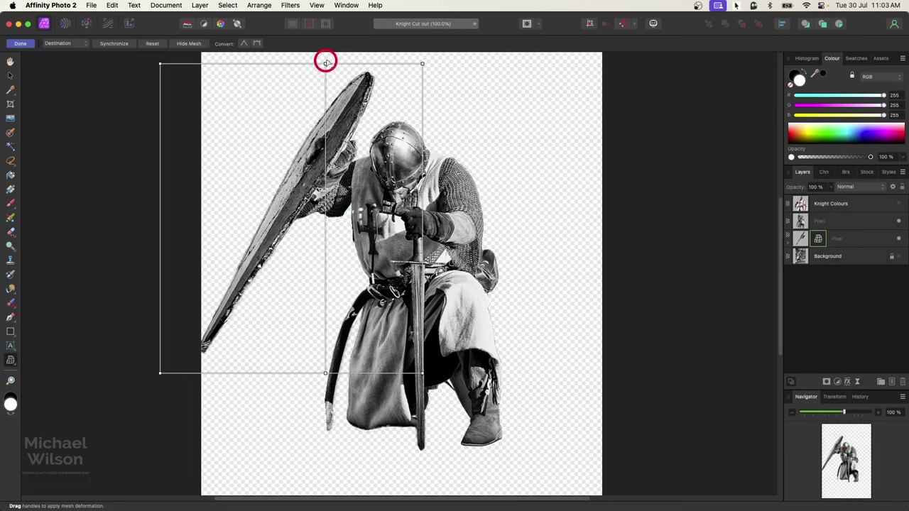
{"action": "left_click", "coordinate": [370, 64]}
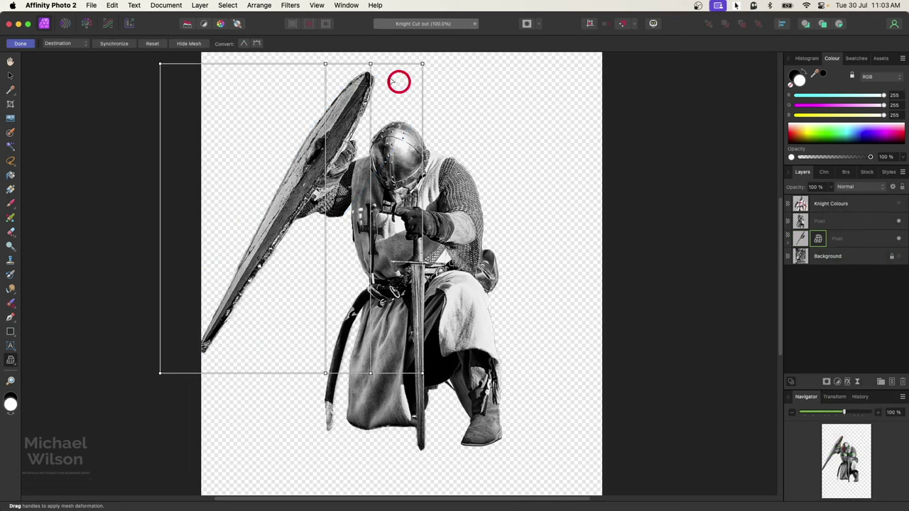
{"action": "left_click", "coordinate": [326, 230]}
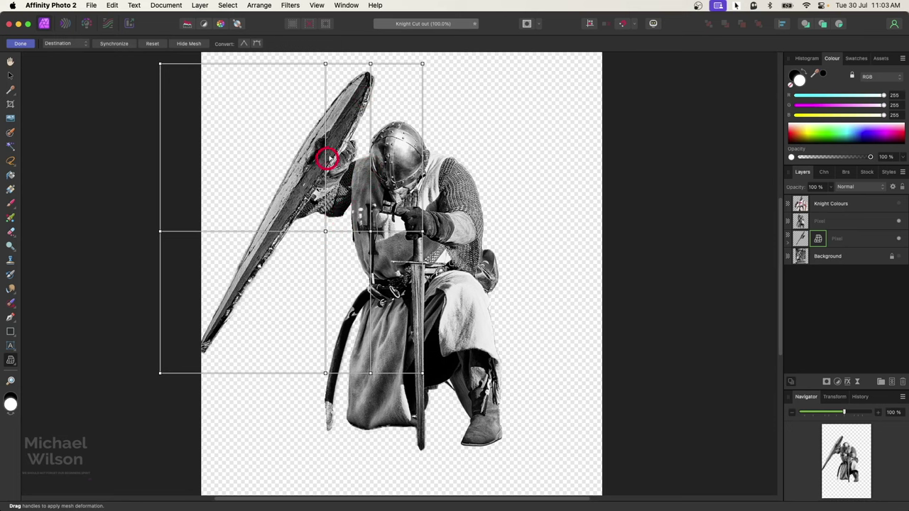
{"action": "left_click", "coordinate": [326, 159]}
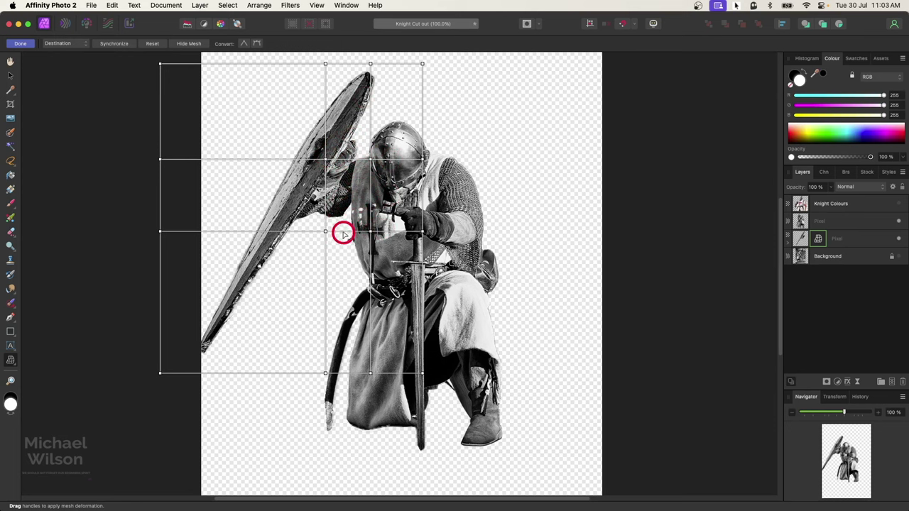
{"action": "left_click_drag", "start_coordinate": [343, 234], "coordinate": [357, 228]}
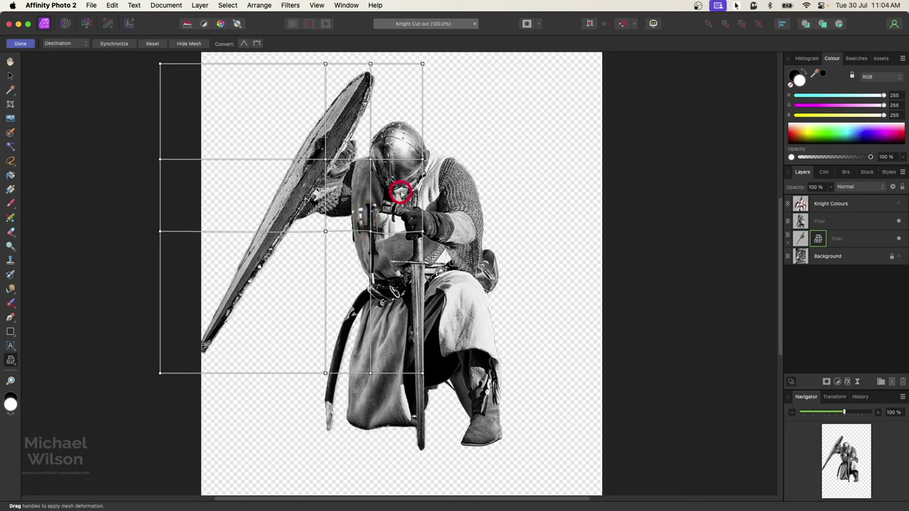
{"action": "left_click", "coordinate": [21, 44]}
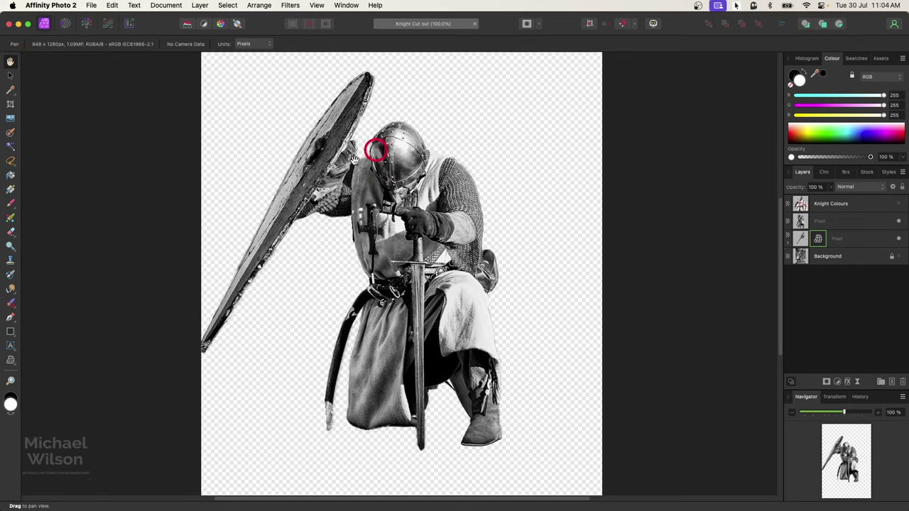
Step: Select both the knight and shield layers and Merge Selected into one pixel layer
{"action": "left_click", "coordinate": [801, 240]}
{"action": "right_click", "coordinate": [801, 238]}
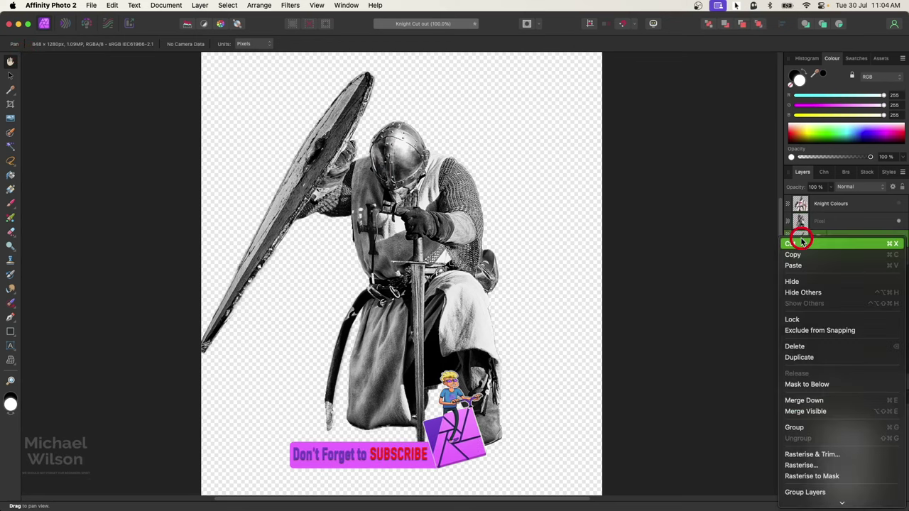
{"action": "left_click", "coordinate": [821, 469]}
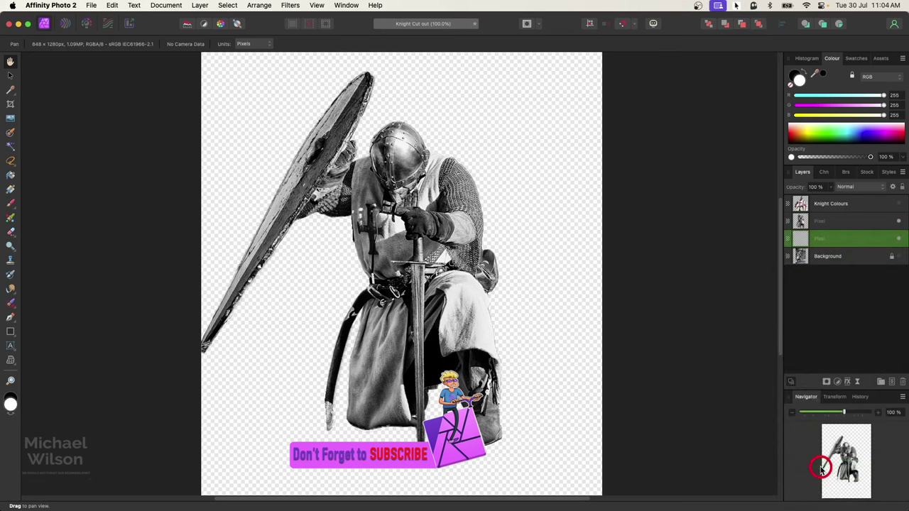
{"action": "left_click", "coordinate": [826, 225]}
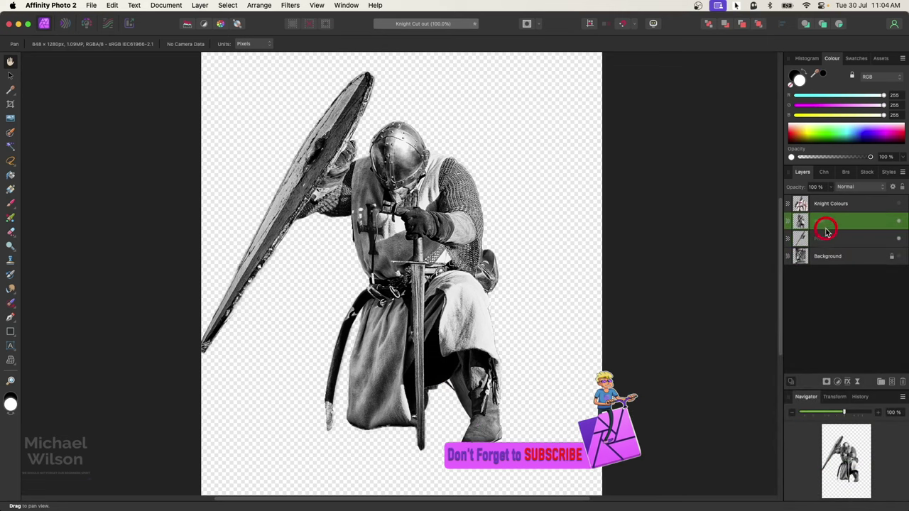
{"action": "left_click", "coordinate": [823, 233], "text": "shift"}
{"action": "right_click", "coordinate": [826, 224]}
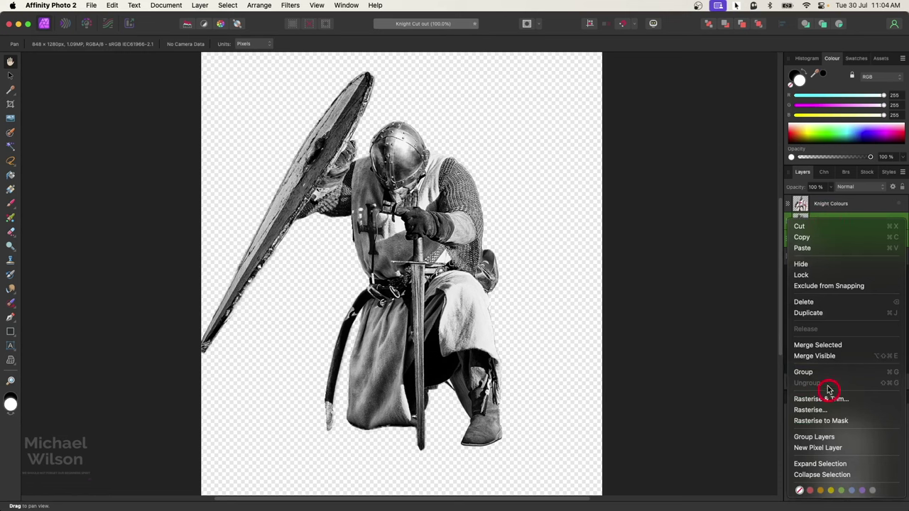
{"action": "left_click", "coordinate": [830, 345]}
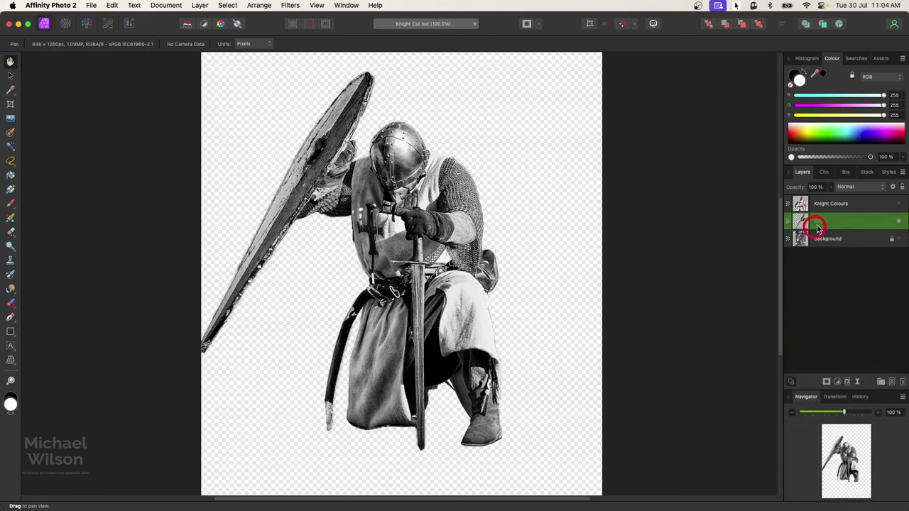
Step: Move the knight right and down, and load the Knight Colours swatch palette
{"action": "key", "text": "v"}
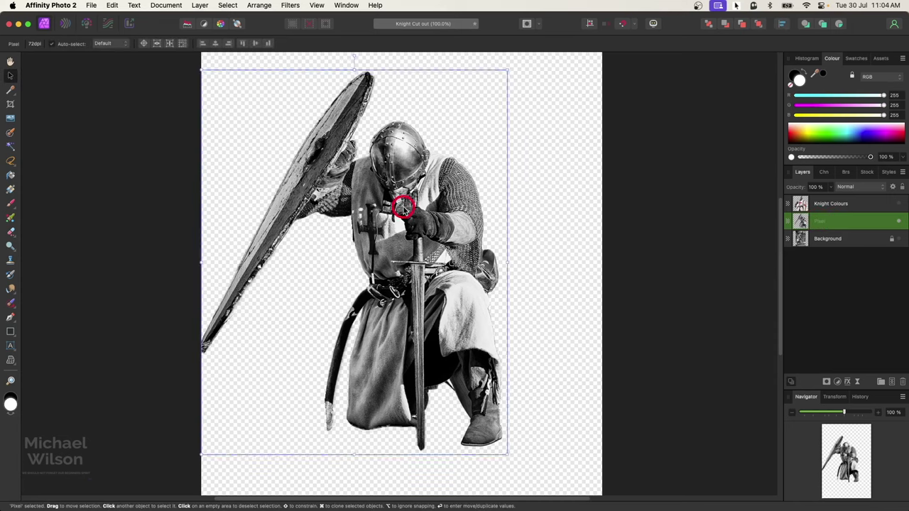
{"action": "left_click_drag", "start_coordinate": [402, 203], "coordinate": [436, 224]}
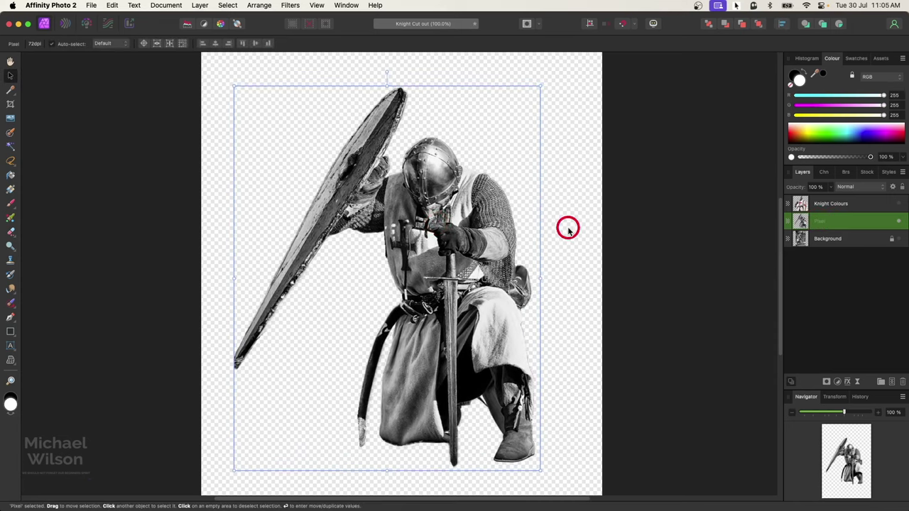
{"action": "left_click", "coordinate": [858, 59]}
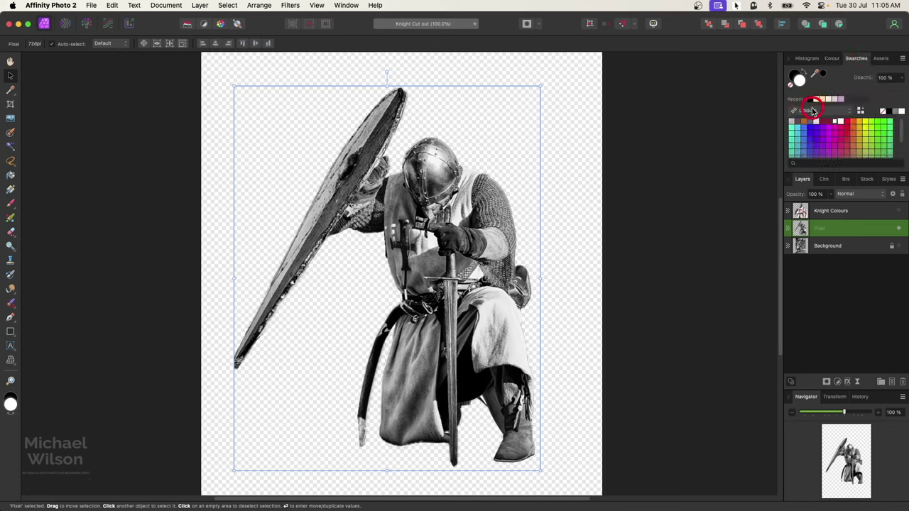
{"action": "left_click", "coordinate": [814, 112]}
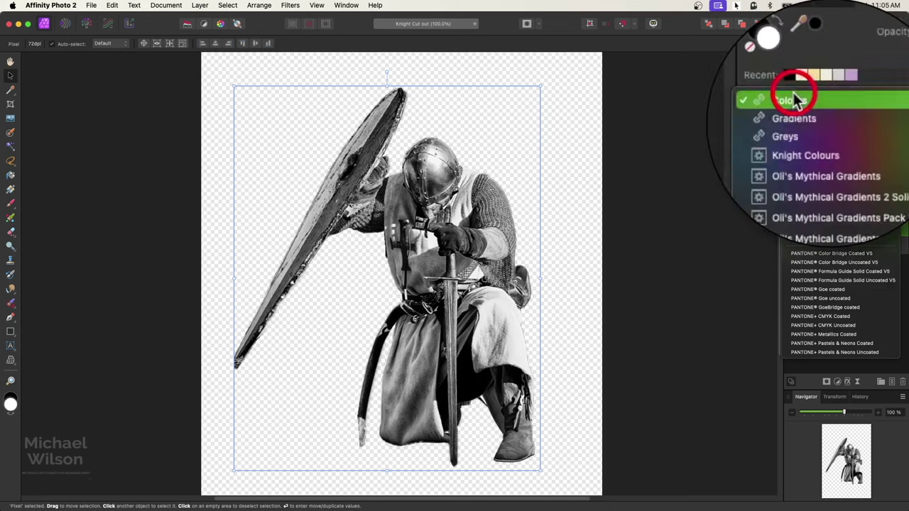
{"action": "left_click", "coordinate": [824, 157]}
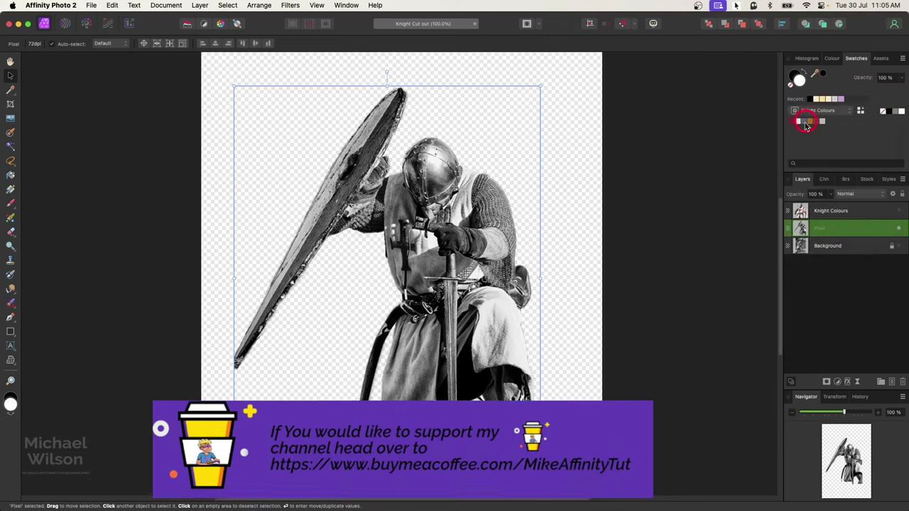
Step: Show the Knight Colours reference top-left, sample a colour, then hide it again
{"action": "left_click", "coordinate": [862, 210]}
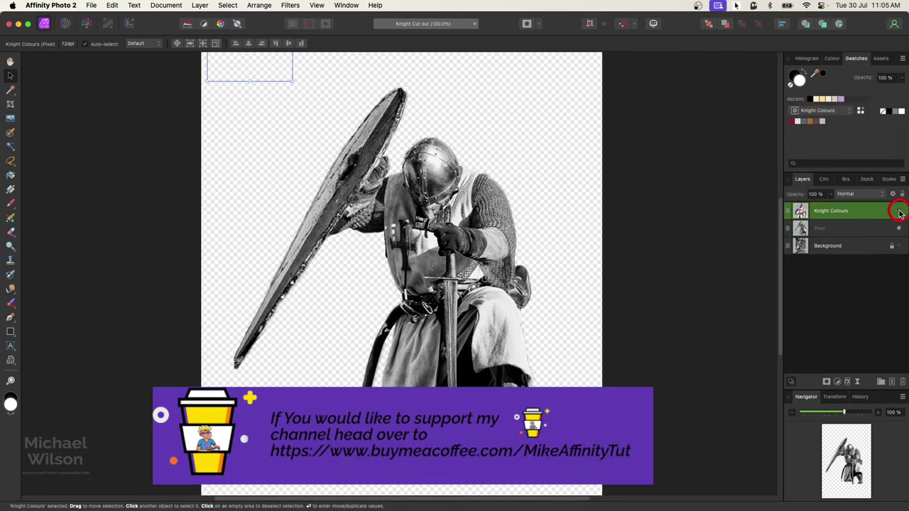
{"action": "left_click", "coordinate": [899, 212]}
{"action": "left_click_drag", "start_coordinate": [246, 46], "coordinate": [254, 153]}
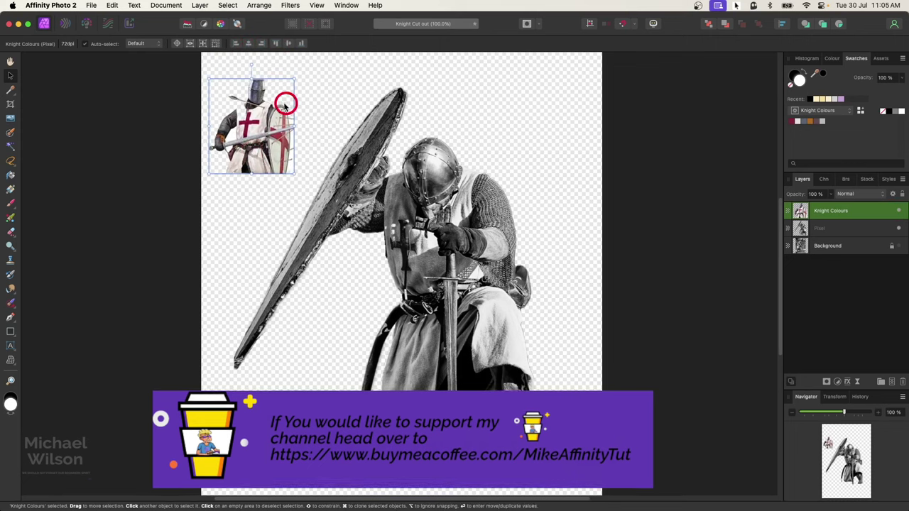
{"action": "mouse_move", "coordinate": [815, 79]}
{"action": "left_mouse_down"}
{"action": "mouse_move", "coordinate": [416, 71]}
{"action": "mouse_move", "coordinate": [263, 97]}
{"action": "mouse_move", "coordinate": [257, 114]}
{"action": "mouse_move", "coordinate": [818, 104]}
{"action": "mouse_move", "coordinate": [822, 75]}
{"action": "left_mouse_up"}
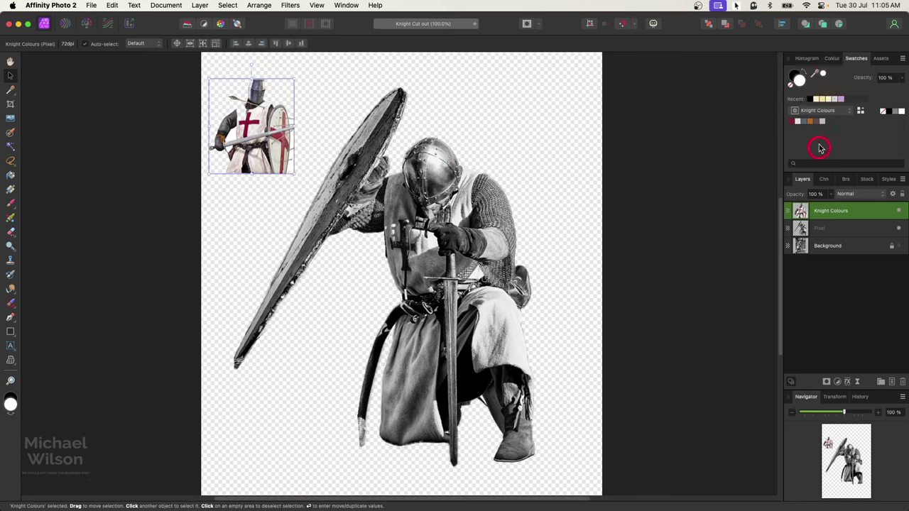
{"action": "left_click", "coordinate": [899, 213]}
Step: Add a blank pixel layer nested inside the knight Pixel layer
{"action": "left_click", "coordinate": [840, 234]}
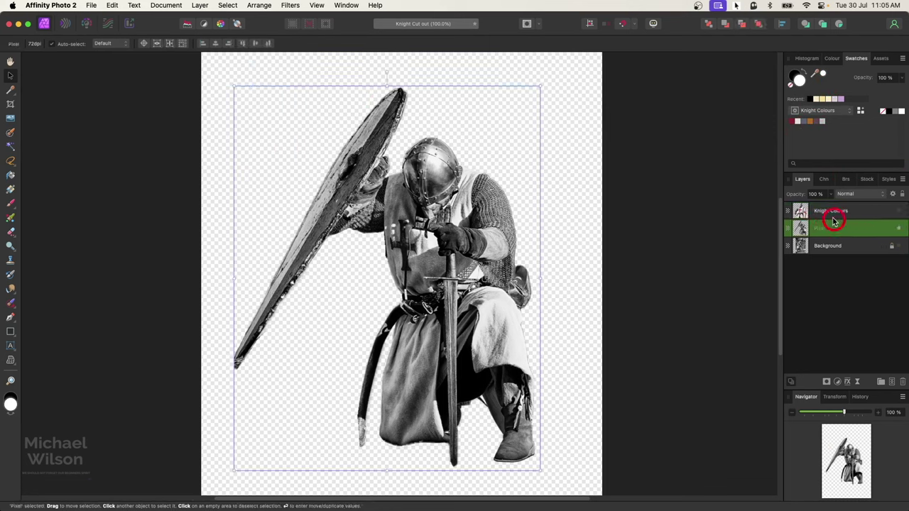
{"action": "left_click", "coordinate": [893, 382]}
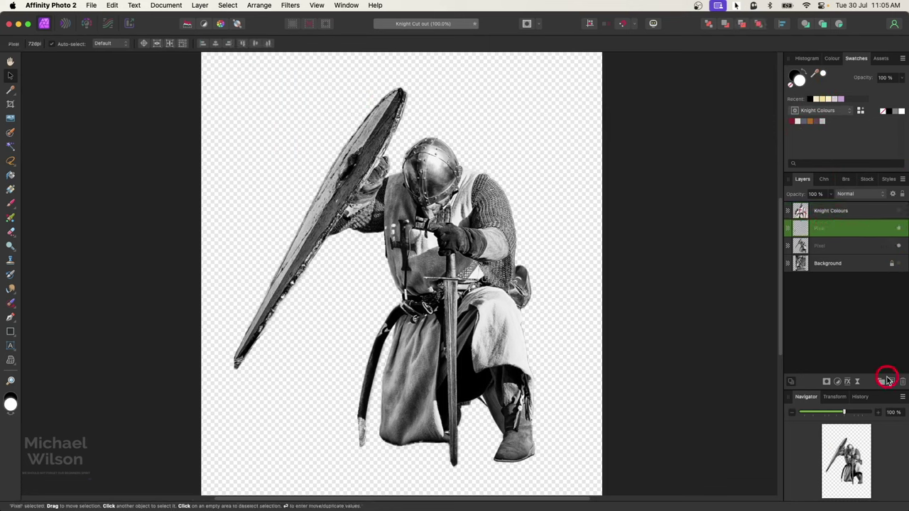
{"action": "left_click_drag", "start_coordinate": [826, 227], "coordinate": [828, 246]}
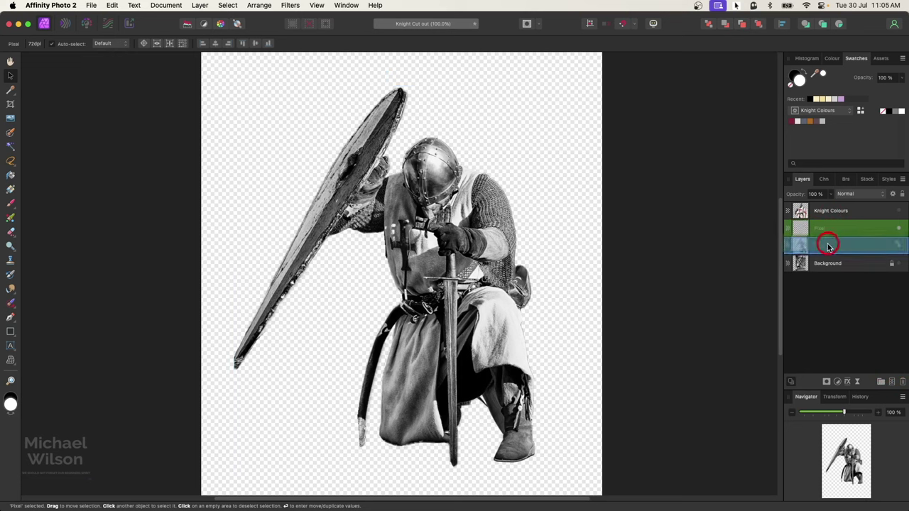
{"action": "left_click_drag", "start_coordinate": [828, 246], "coordinate": [831, 250]}
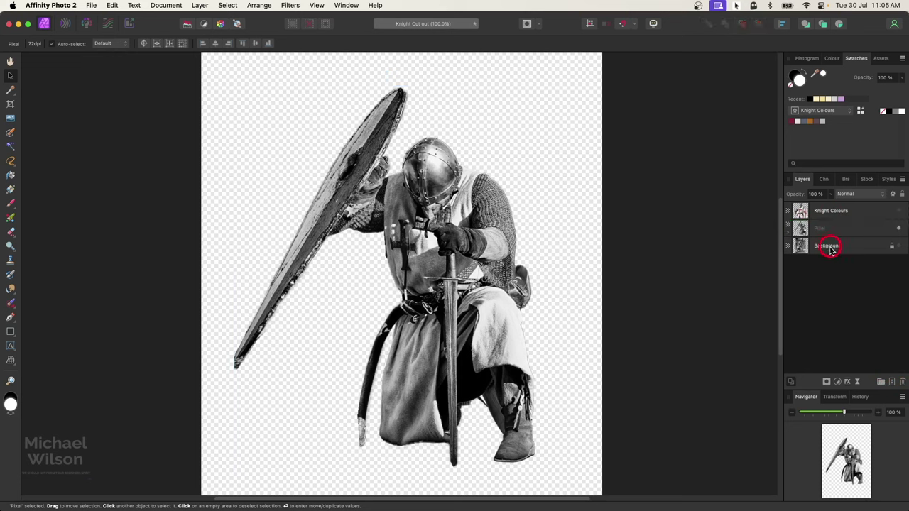
{"action": "left_click", "coordinate": [788, 234]}
Step: Set the nested paint layer's blend mode to Colour
{"action": "left_click", "coordinate": [811, 246]}
{"action": "left_click", "coordinate": [845, 246]}
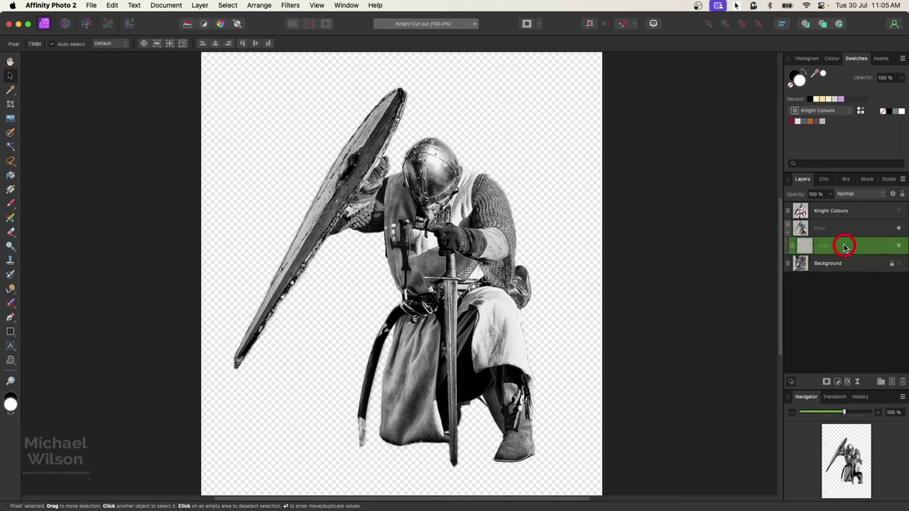
{"action": "left_click_drag", "start_coordinate": [852, 196], "coordinate": [845, 438]}
{"action": "left_click", "coordinate": [821, 254]}
{"action": "left_click_drag", "start_coordinate": [796, 243], "coordinate": [831, 245]}
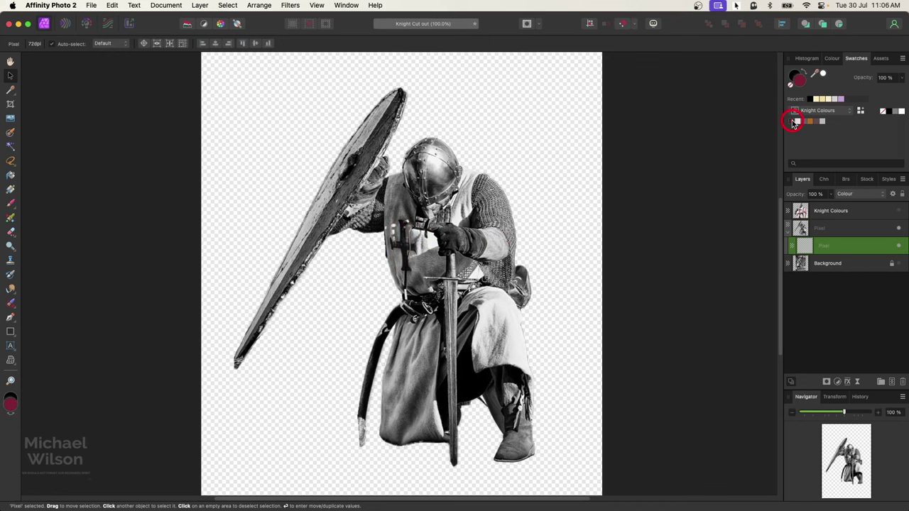
Step: Choose the Paint Brush with the Basic 64 px soft round brush
{"action": "left_click", "coordinate": [10, 205]}
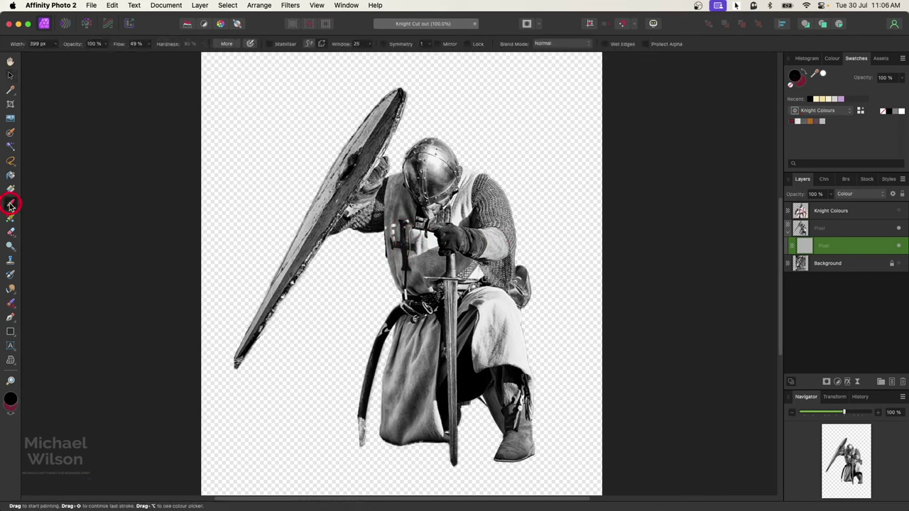
{"action": "left_click", "coordinate": [846, 182]}
{"action": "left_click", "coordinate": [834, 193]}
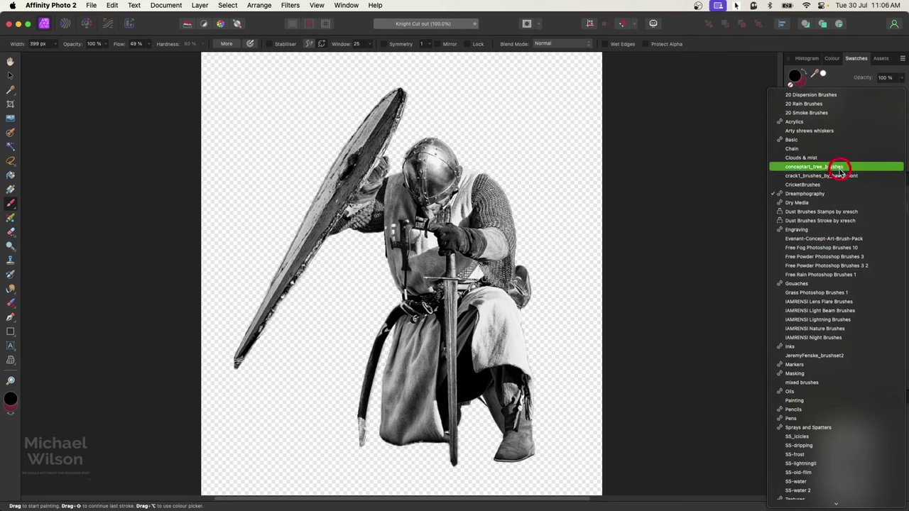
{"action": "left_click", "coordinate": [805, 135]}
{"action": "left_click", "coordinate": [844, 285]}
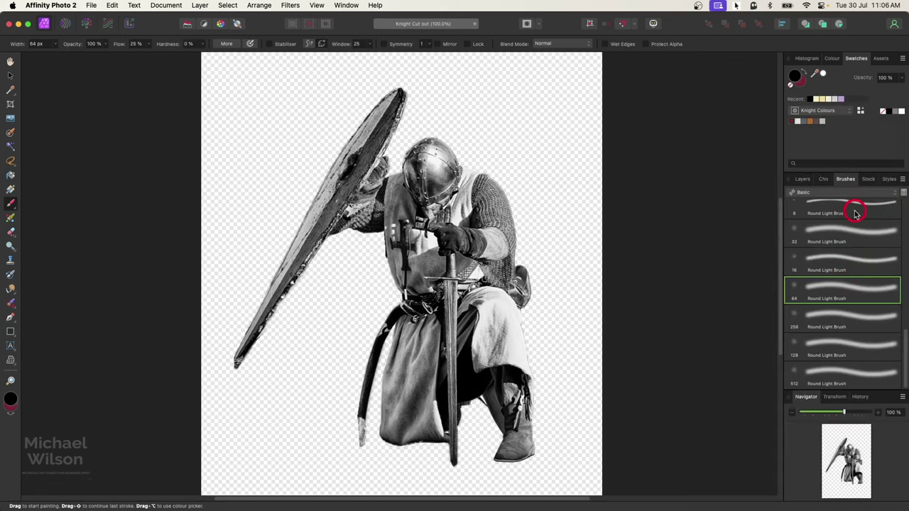
{"action": "left_click", "coordinate": [803, 180]}
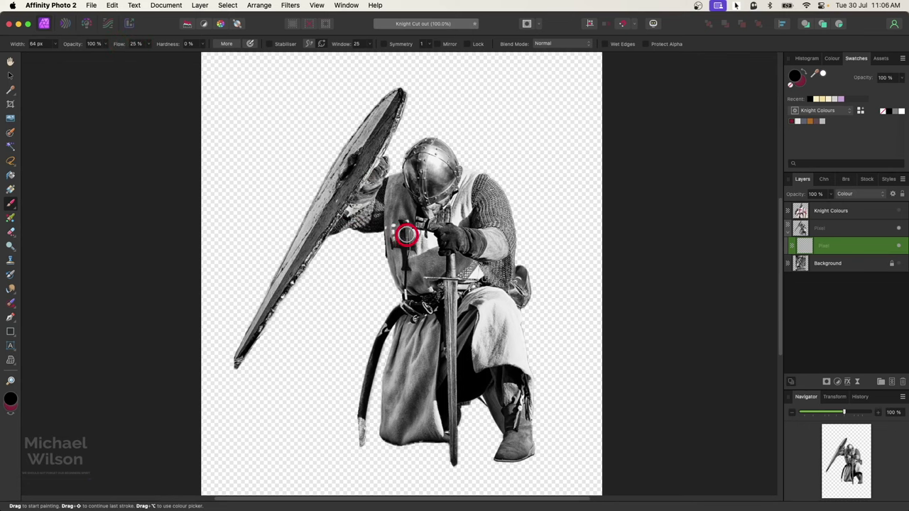
Step: With a smaller brush in dark red, paint the upper part of the cross
{"action": "scroll", "coordinate": [406, 235], "scroll_direction": "up", "scroll_amount": 6}
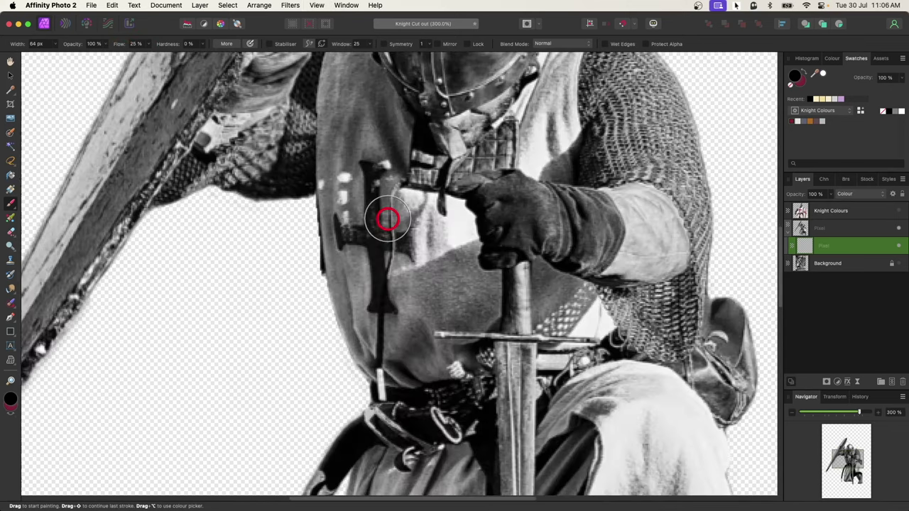
{"action": "key", "text": "bracketleft"}
{"action": "key", "text": "bracketleft"}
{"action": "key", "text": "bracketleft"}
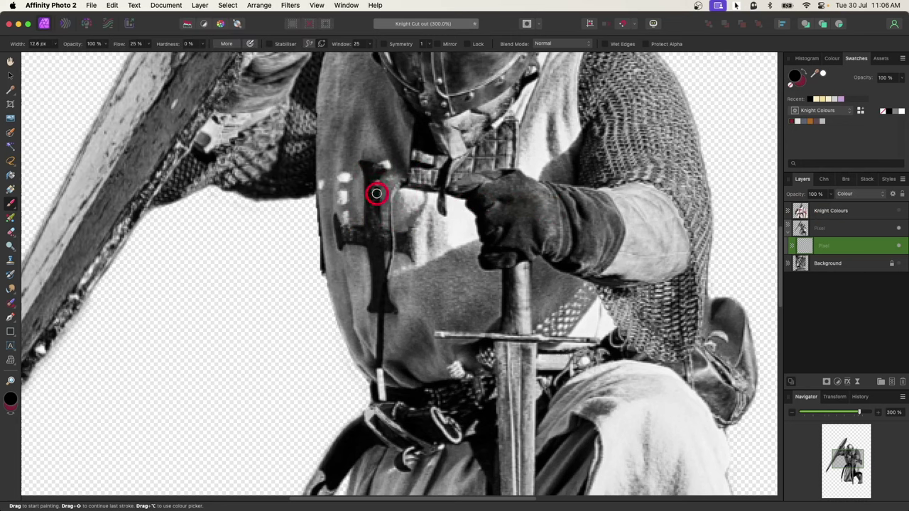
{"action": "left_click", "coordinate": [804, 73]}
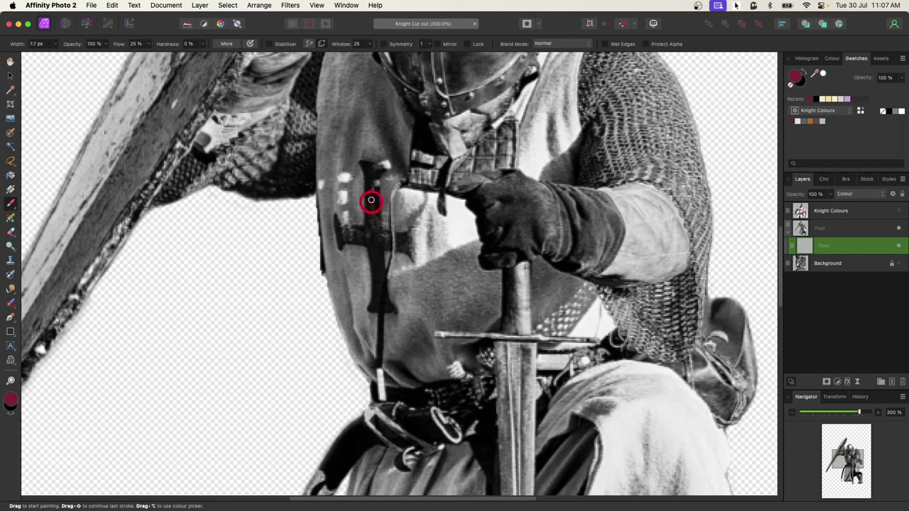
{"action": "mouse_move", "coordinate": [369, 199]}
{"action": "left_mouse_down"}
{"action": "mouse_move", "coordinate": [367, 164]}
{"action": "mouse_move", "coordinate": [377, 167]}
{"action": "mouse_move", "coordinate": [371, 222]}
{"action": "mouse_move", "coordinate": [368, 189]}
{"action": "mouse_move", "coordinate": [340, 242]}
{"action": "mouse_move", "coordinate": [359, 240]}
{"action": "mouse_move", "coordinate": [379, 307]}
{"action": "mouse_move", "coordinate": [377, 240]}
{"action": "mouse_move", "coordinate": [386, 233]}
{"action": "mouse_move", "coordinate": [351, 229]}
{"action": "mouse_move", "coordinate": [410, 240]}
{"action": "mouse_move", "coordinate": [408, 250]}
{"action": "mouse_move", "coordinate": [371, 200]}
{"action": "mouse_move", "coordinate": [385, 245]}
{"action": "mouse_move", "coordinate": [340, 224]}
{"action": "mouse_move", "coordinate": [380, 291]}
{"action": "mouse_move", "coordinate": [377, 204]}
{"action": "mouse_move", "coordinate": [377, 252]}
{"action": "mouse_move", "coordinate": [336, 221]}
{"action": "mouse_move", "coordinate": [341, 246]}
{"action": "mouse_move", "coordinate": [365, 225]}
{"action": "mouse_move", "coordinate": [413, 255]}
{"action": "mouse_move", "coordinate": [385, 237]}
{"action": "mouse_move", "coordinate": [376, 280]}
{"action": "left_mouse_up"}
{"action": "key", "text": "super+1"}
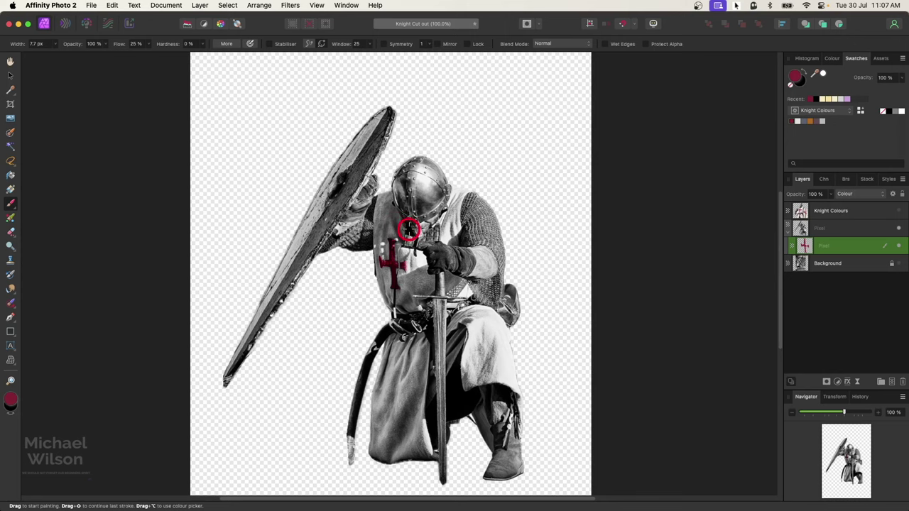
Step: At 200% zoom, paint the tabard white near the neck and beside the cross
{"action": "key", "text": "super+2"}
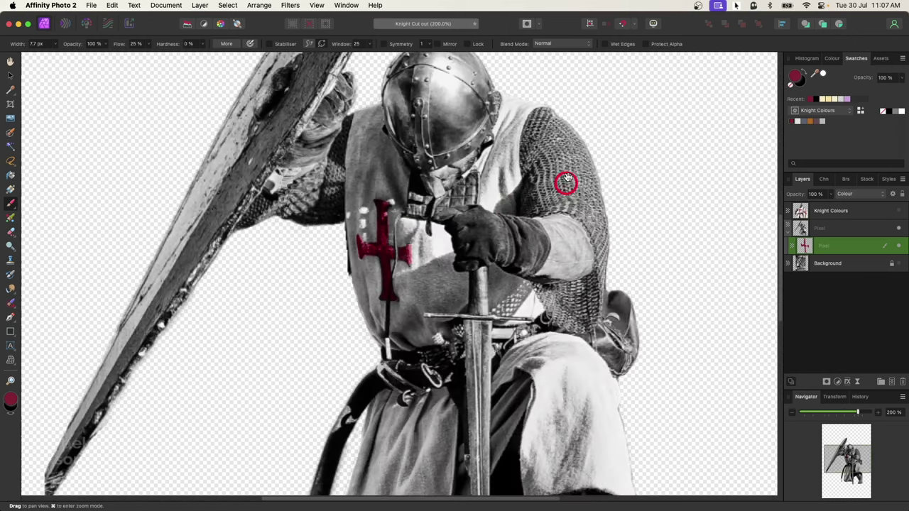
{"action": "mouse_move", "coordinate": [408, 148]}
{"action": "left_mouse_down"}
{"action": "mouse_move", "coordinate": [372, 187]}
{"action": "mouse_move", "coordinate": [371, 223]}
{"action": "left_mouse_up"}
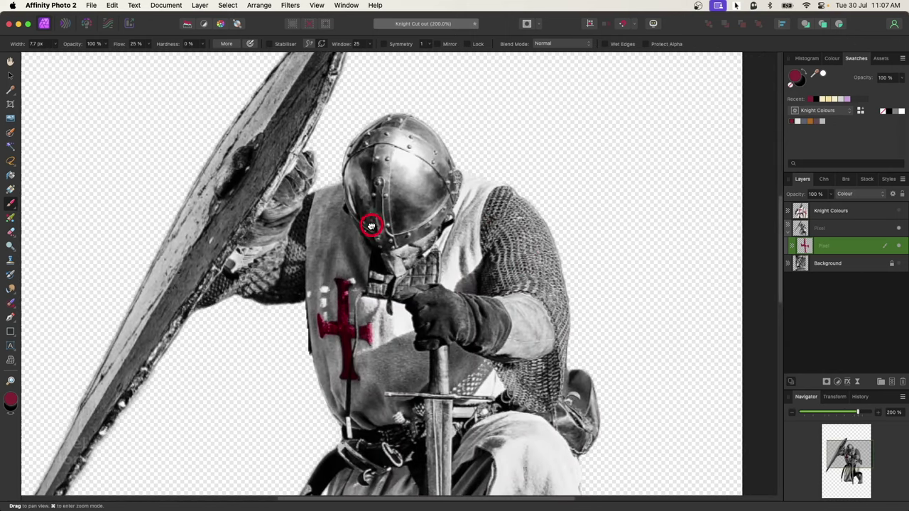
{"action": "left_click", "coordinate": [798, 122]}
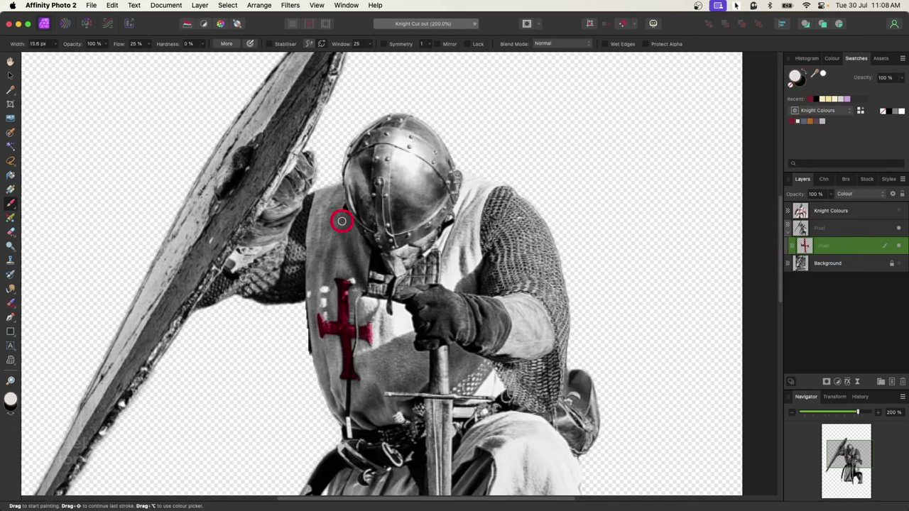
{"action": "mouse_move", "coordinate": [469, 190]}
{"action": "left_mouse_down"}
{"action": "mouse_move", "coordinate": [473, 214]}
{"action": "mouse_move", "coordinate": [473, 193]}
{"action": "mouse_move", "coordinate": [465, 208]}
{"action": "mouse_move", "coordinate": [462, 193]}
{"action": "mouse_move", "coordinate": [471, 190]}
{"action": "mouse_move", "coordinate": [470, 259]}
{"action": "mouse_move", "coordinate": [461, 240]}
{"action": "mouse_move", "coordinate": [451, 277]}
{"action": "mouse_move", "coordinate": [451, 233]}
{"action": "mouse_move", "coordinate": [438, 244]}
{"action": "mouse_move", "coordinate": [470, 187]}
{"action": "mouse_move", "coordinate": [467, 258]}
{"action": "mouse_move", "coordinate": [453, 277]}
{"action": "mouse_move", "coordinate": [464, 258]}
{"action": "left_mouse_up"}
{"action": "mouse_move", "coordinate": [320, 274]}
{"action": "left_mouse_down"}
{"action": "mouse_move", "coordinate": [329, 381]}
{"action": "mouse_move", "coordinate": [312, 316]}
{"action": "mouse_move", "coordinate": [311, 240]}
{"action": "mouse_move", "coordinate": [329, 194]}
{"action": "mouse_move", "coordinate": [372, 306]}
{"action": "mouse_move", "coordinate": [364, 309]}
{"action": "mouse_move", "coordinate": [352, 289]}
{"action": "mouse_move", "coordinate": [358, 318]}
{"action": "mouse_move", "coordinate": [396, 348]}
{"action": "mouse_move", "coordinate": [411, 379]}
{"action": "mouse_move", "coordinate": [374, 379]}
{"action": "mouse_move", "coordinate": [360, 410]}
{"action": "mouse_move", "coordinate": [374, 378]}
{"action": "mouse_move", "coordinate": [400, 369]}
{"action": "mouse_move", "coordinate": [385, 419]}
{"action": "mouse_move", "coordinate": [369, 378]}
{"action": "mouse_move", "coordinate": [389, 385]}
{"action": "mouse_move", "coordinate": [379, 337]}
{"action": "mouse_move", "coordinate": [360, 344]}
{"action": "mouse_move", "coordinate": [335, 385]}
{"action": "mouse_move", "coordinate": [428, 372]}
{"action": "left_mouse_up"}
Step: Paint the lower tabard white up to the sword grip, then fit the image to the window
{"action": "left_click_drag", "start_coordinate": [364, 410], "coordinate": [475, 369]}
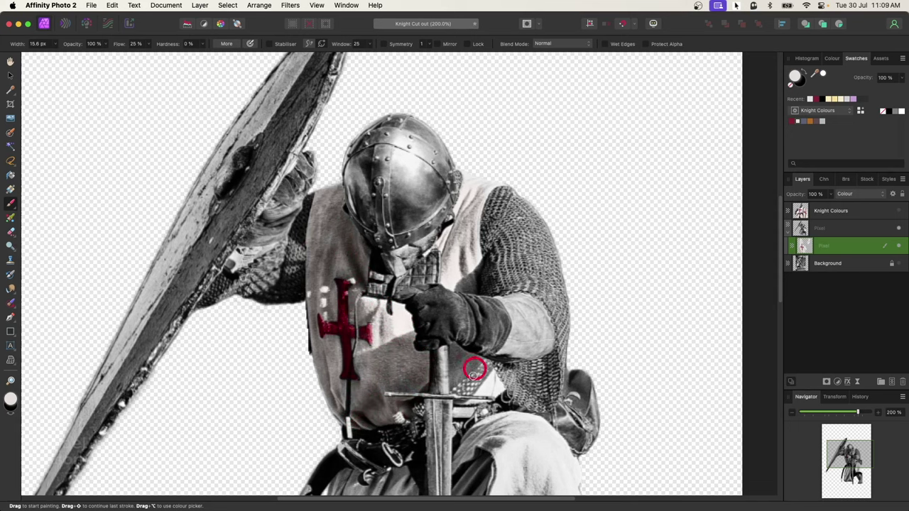
{"action": "scroll", "coordinate": [539, 388], "scroll_direction": "down", "scroll_amount": 3}
{"action": "scroll", "coordinate": [539, 388], "scroll_direction": "right", "scroll_amount": 2}
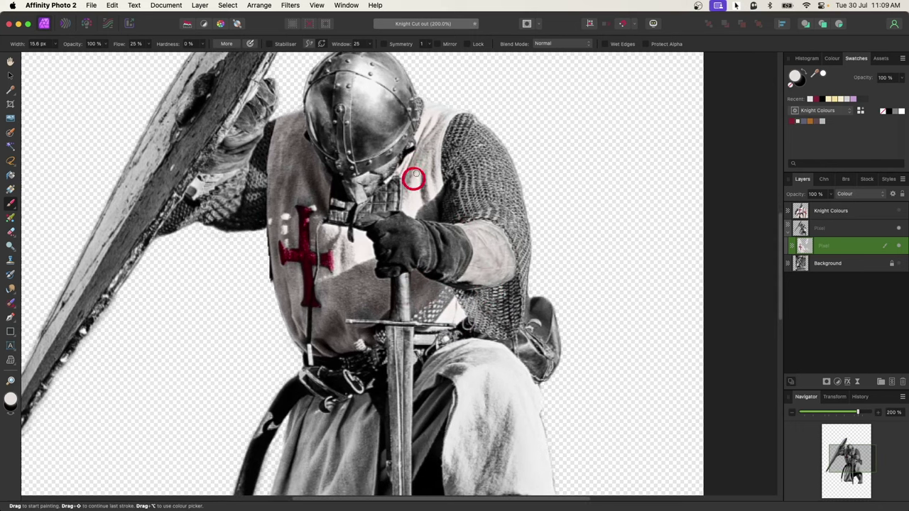
{"action": "scroll", "coordinate": [487, 321], "scroll_direction": "down", "scroll_amount": 2}
{"action": "scroll", "coordinate": [486, 321], "scroll_direction": "down", "scroll_amount": 3}
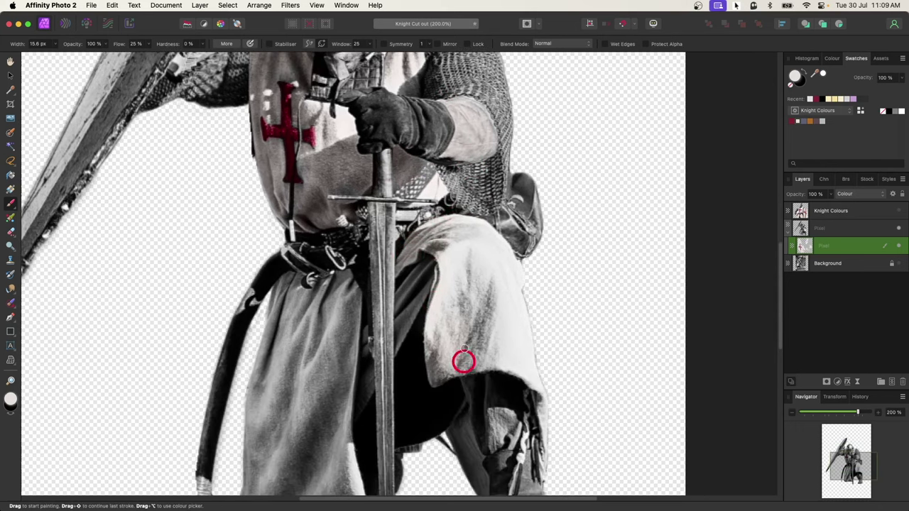
{"action": "scroll", "coordinate": [512, 308], "scroll_direction": "down", "scroll_amount": 4}
{"action": "scroll", "coordinate": [513, 308], "scroll_direction": "right", "scroll_amount": 1}
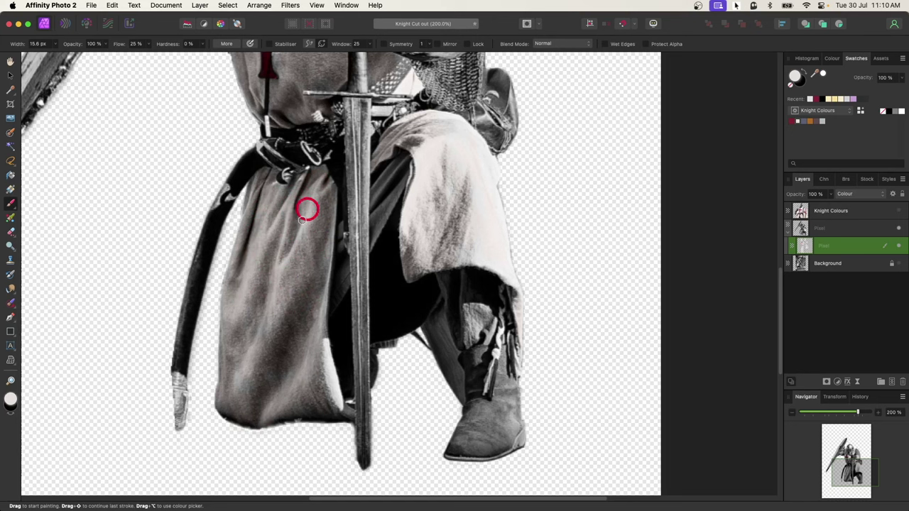
{"action": "scroll", "coordinate": [272, 242], "scroll_direction": "up", "scroll_amount": 10}
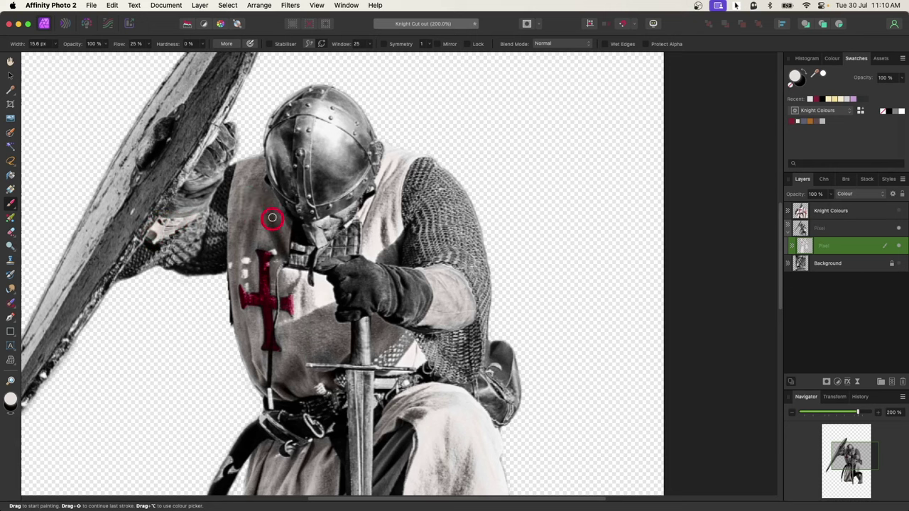
{"action": "scroll", "coordinate": [434, 199], "scroll_direction": "down", "scroll_amount": 5}
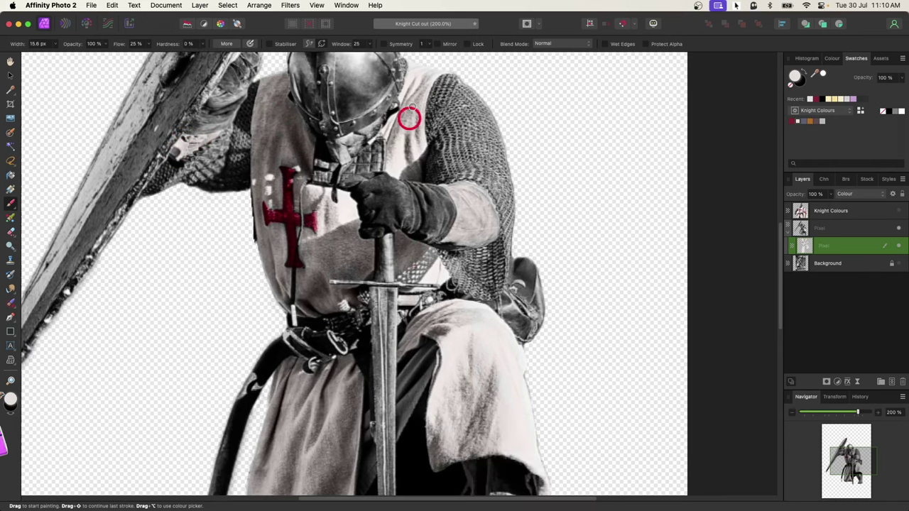
{"action": "left_click_drag", "start_coordinate": [377, 224], "coordinate": [386, 240]}
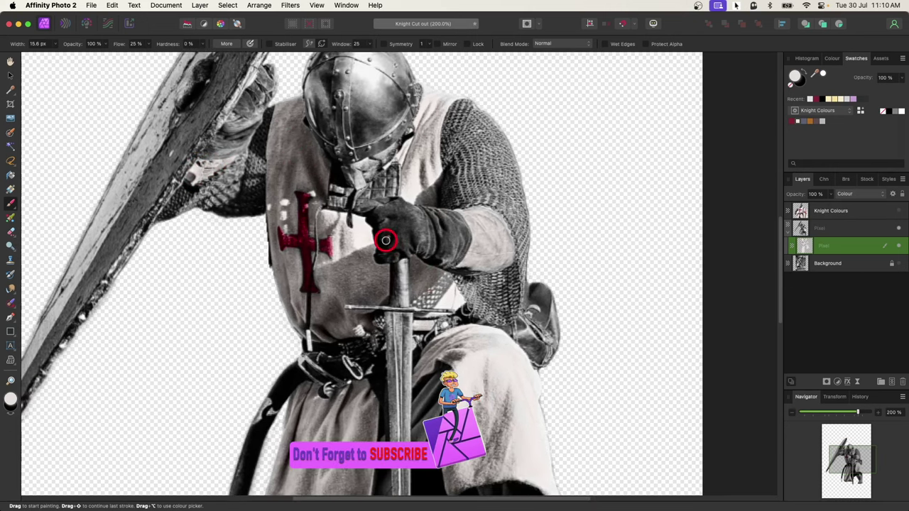
{"action": "key", "text": "super+0"}
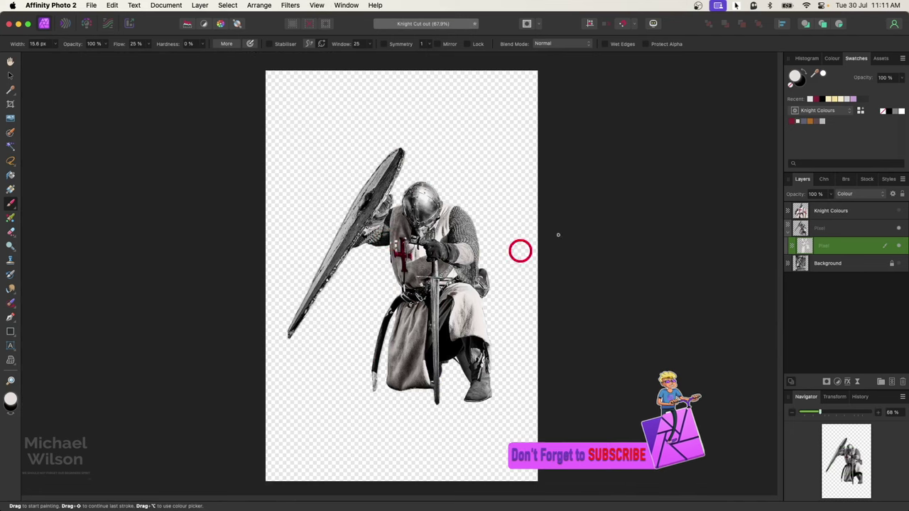
Step: Pick the blue-grey Knight Colours swatch and tint the helmet
{"action": "left_click", "coordinate": [804, 125]}
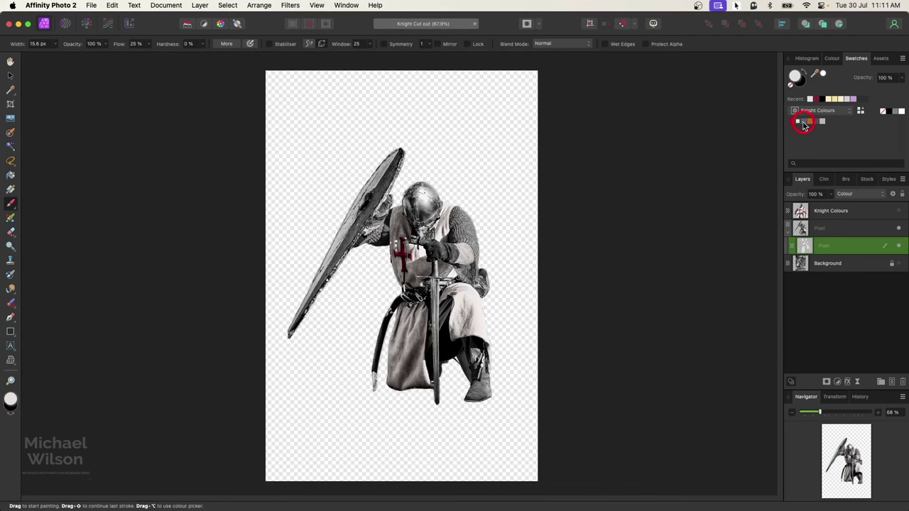
{"action": "left_click", "coordinate": [803, 123]}
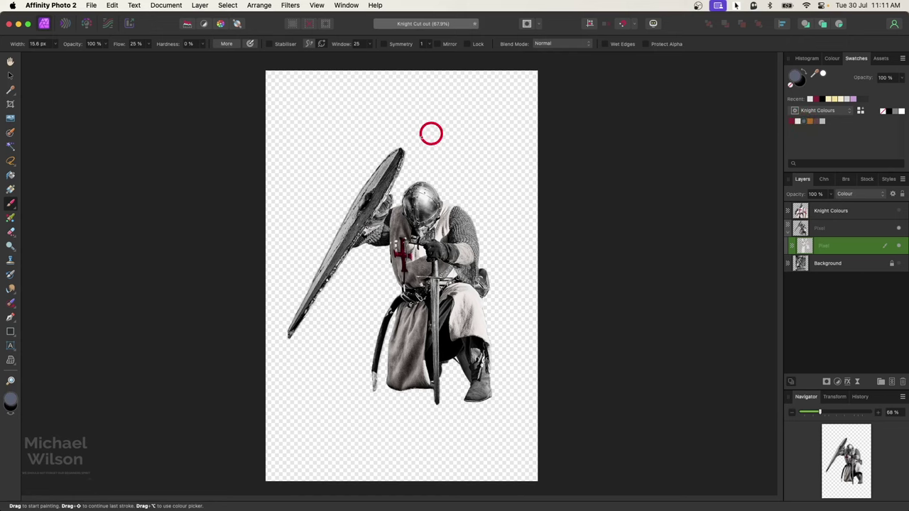
{"action": "scroll", "coordinate": [400, 147], "scroll_direction": "up", "scroll_amount": 5}
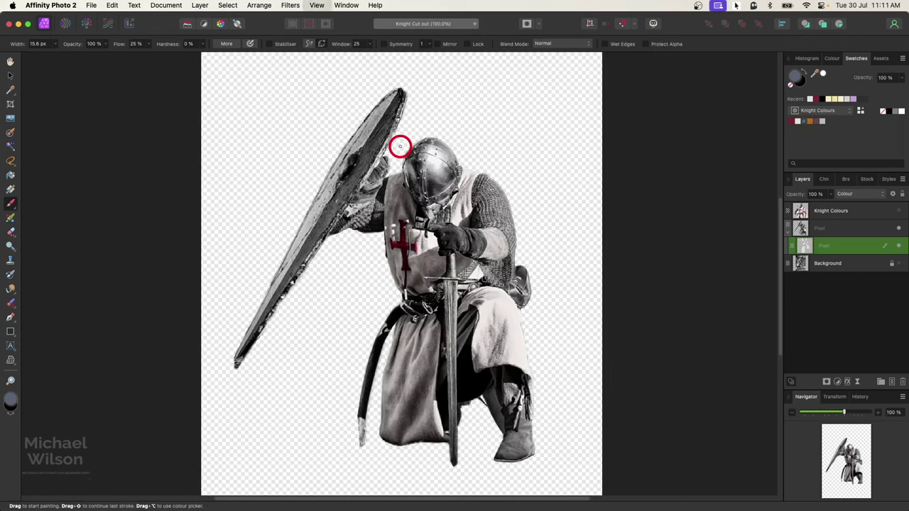
{"action": "left_click_drag", "start_coordinate": [397, 144], "coordinate": [375, 254]}
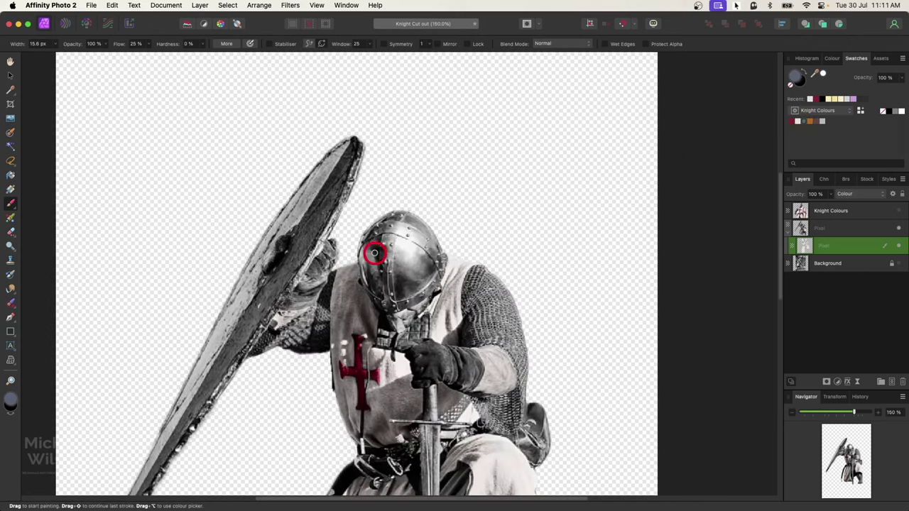
{"action": "scroll", "coordinate": [375, 253], "scroll_direction": "up", "scroll_amount": 2}
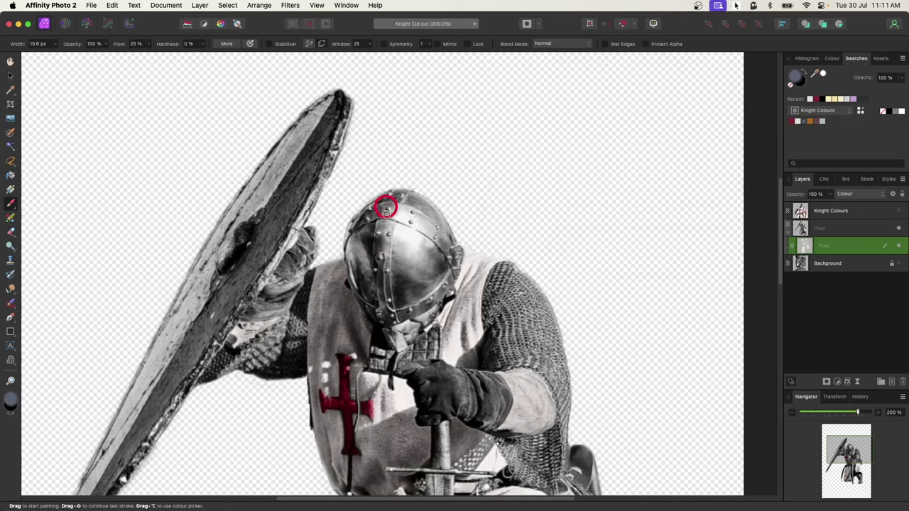
{"action": "mouse_move", "coordinate": [380, 207]}
{"action": "left_mouse_down"}
{"action": "mouse_move", "coordinate": [387, 215]}
{"action": "mouse_move", "coordinate": [367, 209]}
{"action": "mouse_move", "coordinate": [352, 222]}
{"action": "mouse_move", "coordinate": [343, 242]}
{"action": "mouse_move", "coordinate": [352, 275]}
{"action": "mouse_move", "coordinate": [358, 231]}
{"action": "mouse_move", "coordinate": [386, 196]}
{"action": "mouse_move", "coordinate": [418, 200]}
{"action": "mouse_move", "coordinate": [450, 267]}
{"action": "mouse_move", "coordinate": [403, 312]}
{"action": "mouse_move", "coordinate": [407, 286]}
{"action": "mouse_move", "coordinate": [436, 246]}
{"action": "left_mouse_up"}
{"action": "left_click_drag", "start_coordinate": [378, 284], "coordinate": [427, 267]}
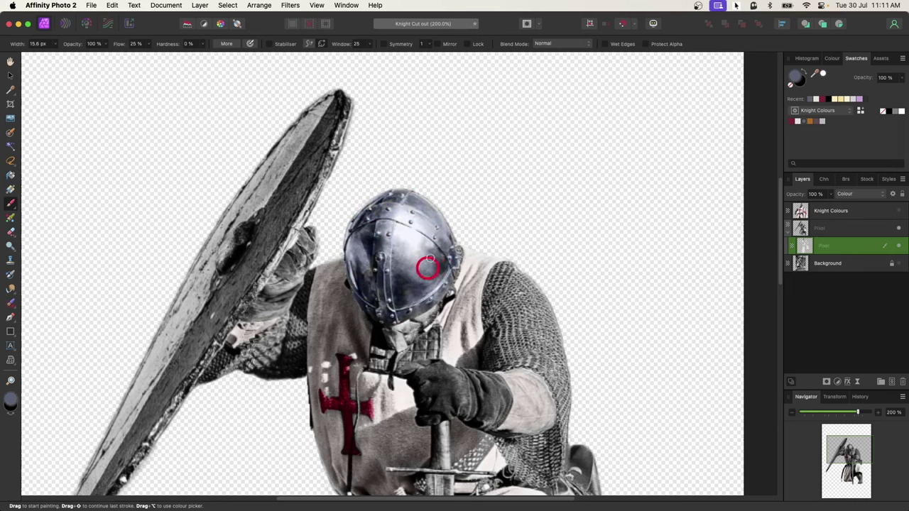
{"action": "mouse_move", "coordinate": [407, 200]}
{"action": "left_mouse_down"}
{"action": "mouse_move", "coordinate": [445, 237]}
{"action": "mouse_move", "coordinate": [436, 286]}
{"action": "mouse_move", "coordinate": [384, 275]}
{"action": "left_mouse_up"}
{"action": "scroll", "coordinate": [429, 133], "scroll_direction": "down", "scroll_amount": 5}
{"action": "scroll", "coordinate": [429, 133], "scroll_direction": "down", "scroll_amount": 1}
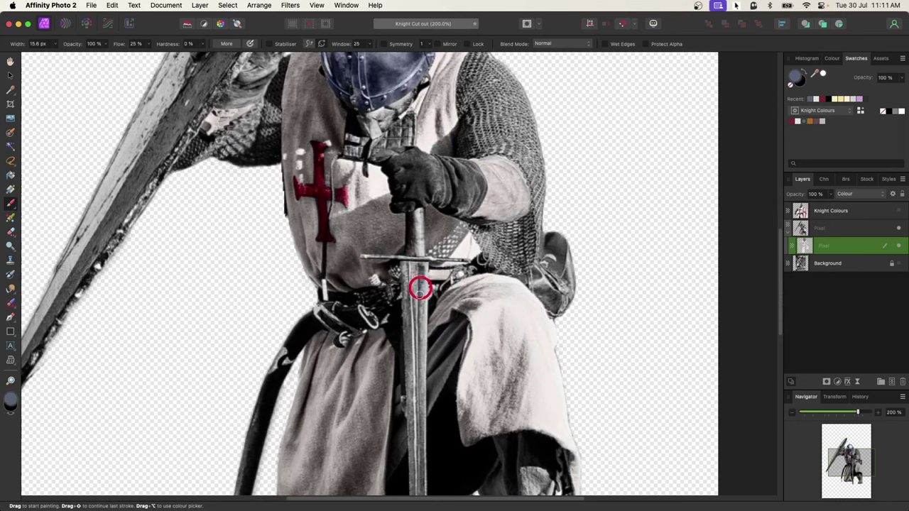
Step: Tint the sword blade blue-grey from top to bottom
{"action": "mouse_move", "coordinate": [403, 272]}
{"action": "left_mouse_down"}
{"action": "mouse_move", "coordinate": [417, 286]}
{"action": "mouse_move", "coordinate": [419, 361]}
{"action": "mouse_move", "coordinate": [424, 276]}
{"action": "mouse_move", "coordinate": [416, 372]}
{"action": "mouse_move", "coordinate": [406, 365]}
{"action": "mouse_move", "coordinate": [414, 420]}
{"action": "mouse_move", "coordinate": [416, 251]}
{"action": "mouse_move", "coordinate": [420, 299]}
{"action": "mouse_move", "coordinate": [410, 248]}
{"action": "left_mouse_up"}
{"action": "key", "text": "space"}
{"action": "mouse_move", "coordinate": [416, 304]}
{"action": "left_mouse_down"}
{"action": "mouse_move", "coordinate": [406, 251]}
{"action": "mouse_move", "coordinate": [407, 411]}
{"action": "left_mouse_up"}
{"action": "left_click_drag", "start_coordinate": [418, 372], "coordinate": [416, 471]}
{"action": "scroll", "coordinate": [422, 269], "scroll_direction": "up", "scroll_amount": 5}
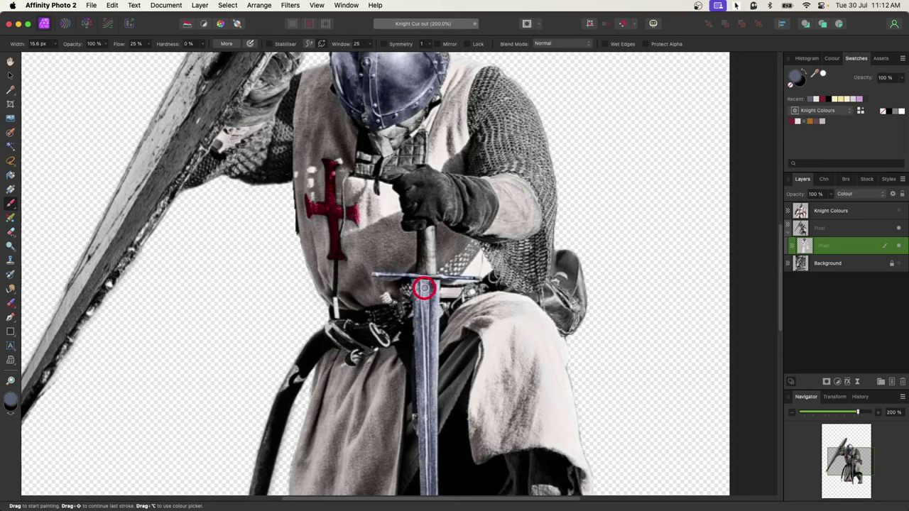
{"action": "mouse_move", "coordinate": [426, 286]}
{"action": "left_mouse_down"}
{"action": "mouse_move", "coordinate": [424, 377]}
{"action": "mouse_move", "coordinate": [409, 335]}
{"action": "left_mouse_up"}
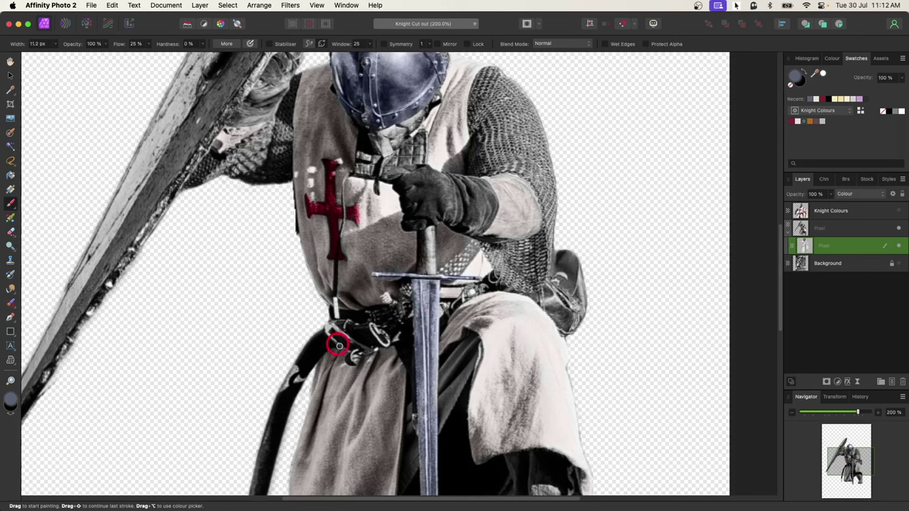
Step: Tint the belt strap and buckle fittings blue-grey
{"action": "mouse_move", "coordinate": [337, 334]}
{"action": "left_mouse_down"}
{"action": "mouse_move", "coordinate": [287, 382]}
{"action": "mouse_move", "coordinate": [359, 332]}
{"action": "mouse_move", "coordinate": [387, 369]}
{"action": "left_mouse_up"}
{"action": "scroll", "coordinate": [428, 416], "scroll_direction": "down", "scroll_amount": 10}
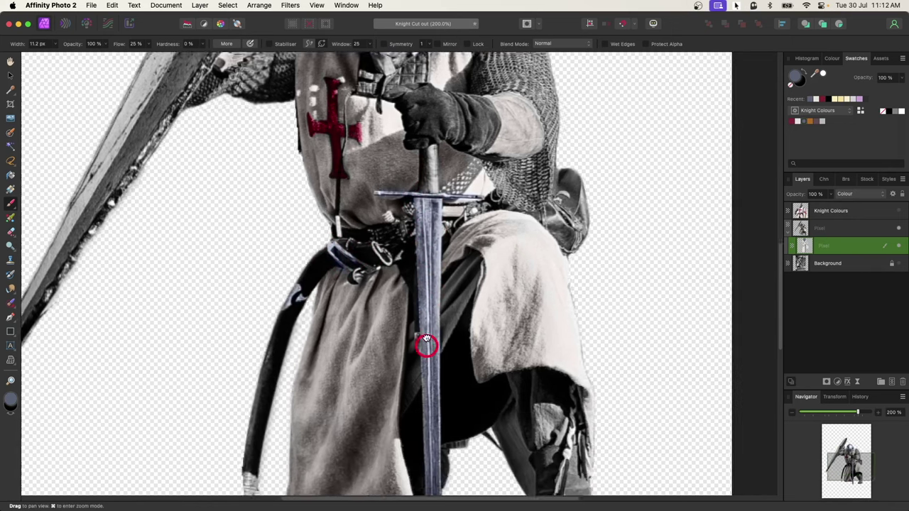
{"action": "mouse_move", "coordinate": [262, 335]}
{"action": "left_mouse_down"}
{"action": "mouse_move", "coordinate": [263, 345]}
{"action": "mouse_move", "coordinate": [260, 319]}
{"action": "mouse_move", "coordinate": [262, 357]}
{"action": "left_mouse_up"}
{"action": "scroll", "coordinate": [444, 267], "scroll_direction": "up", "scroll_amount": 8}
{"action": "scroll", "coordinate": [438, 305], "scroll_direction": "up", "scroll_amount": 5}
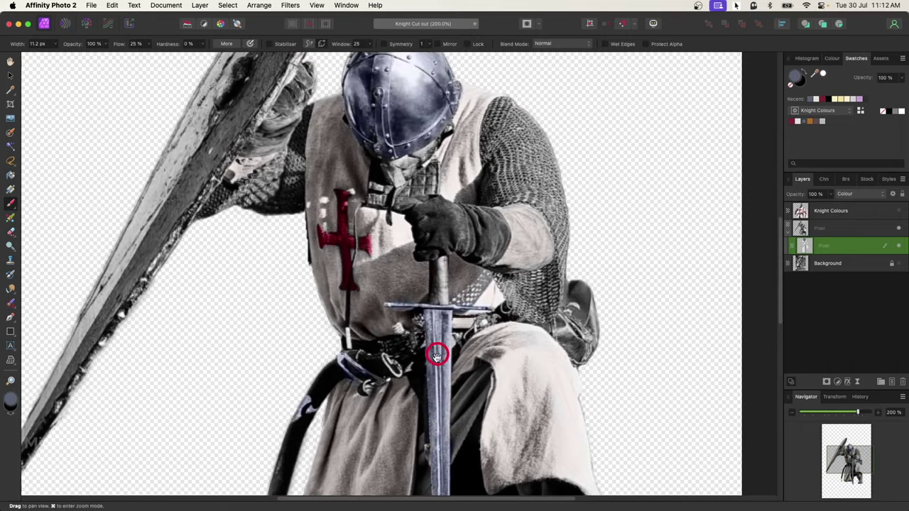
{"action": "scroll", "coordinate": [429, 376], "scroll_direction": "up", "scroll_amount": 2}
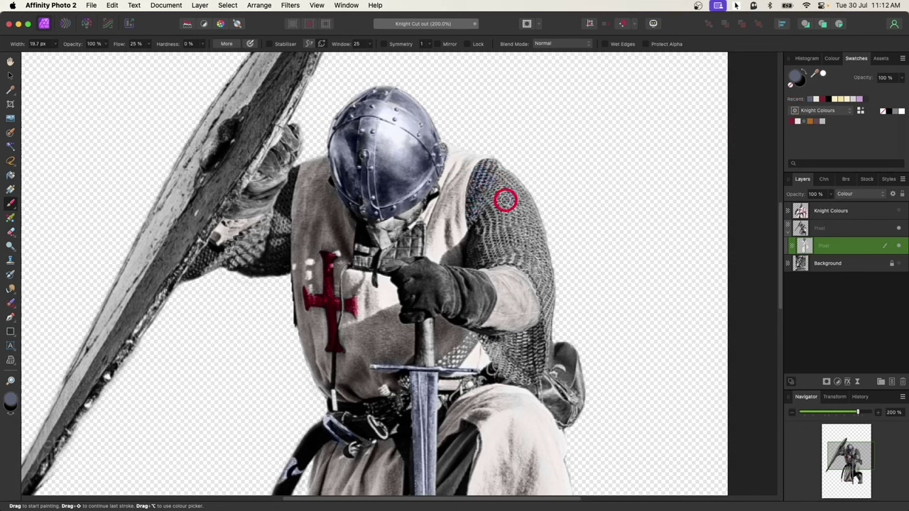
Step: Tint the chainmail on the right shoulder and left arm blue-grey
{"action": "mouse_move", "coordinate": [505, 201]}
{"action": "left_mouse_down"}
{"action": "mouse_move", "coordinate": [482, 244]}
{"action": "mouse_move", "coordinate": [482, 233]}
{"action": "mouse_move", "coordinate": [494, 247]}
{"action": "mouse_move", "coordinate": [492, 186]}
{"action": "mouse_move", "coordinate": [519, 198]}
{"action": "mouse_move", "coordinate": [505, 175]}
{"action": "mouse_move", "coordinate": [539, 239]}
{"action": "mouse_move", "coordinate": [532, 233]}
{"action": "mouse_move", "coordinate": [502, 255]}
{"action": "mouse_move", "coordinate": [474, 222]}
{"action": "mouse_move", "coordinate": [542, 279]}
{"action": "mouse_move", "coordinate": [542, 335]}
{"action": "mouse_move", "coordinate": [505, 354]}
{"action": "mouse_move", "coordinate": [518, 377]}
{"action": "left_mouse_up"}
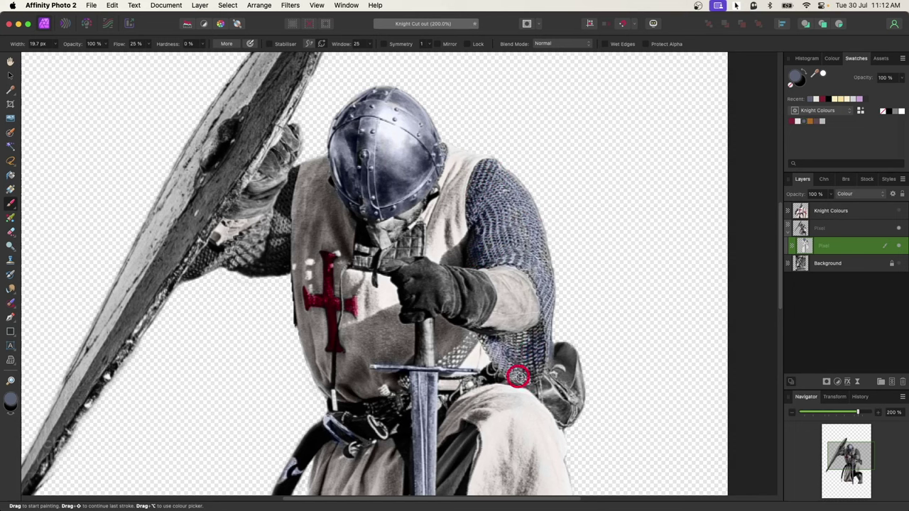
{"action": "mouse_move", "coordinate": [282, 239]}
{"action": "left_mouse_down"}
{"action": "mouse_move", "coordinate": [265, 263]}
{"action": "mouse_move", "coordinate": [247, 243]}
{"action": "mouse_move", "coordinate": [229, 252]}
{"action": "mouse_move", "coordinate": [282, 205]}
{"action": "mouse_move", "coordinate": [260, 237]}
{"action": "left_mouse_up"}
{"action": "left_click_drag", "start_coordinate": [533, 433], "coordinate": [527, 333]}
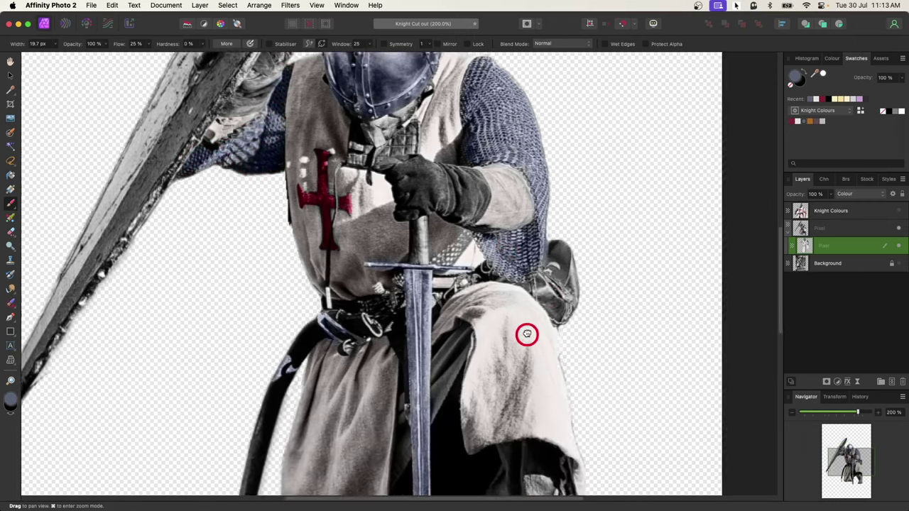
{"action": "scroll", "coordinate": [462, 327], "scroll_direction": "down", "scroll_amount": 5}
{"action": "scroll", "coordinate": [397, 341], "scroll_direction": "up", "scroll_amount": 7}
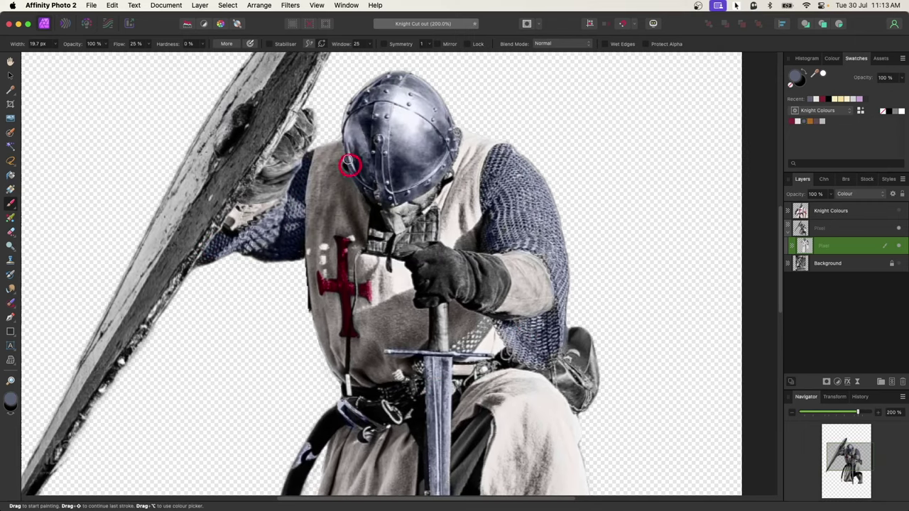
{"action": "scroll", "coordinate": [525, 327], "scroll_direction": "down", "scroll_amount": 2}
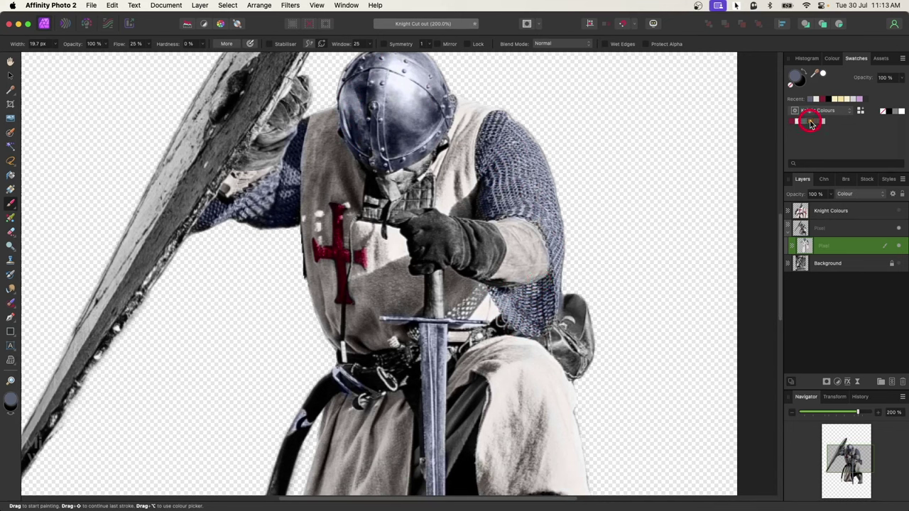
Step: Paint leather brown over the collar, gauntlet, hand, sword grip and neck
{"action": "left_click_drag", "start_coordinate": [433, 182], "coordinate": [422, 184]}
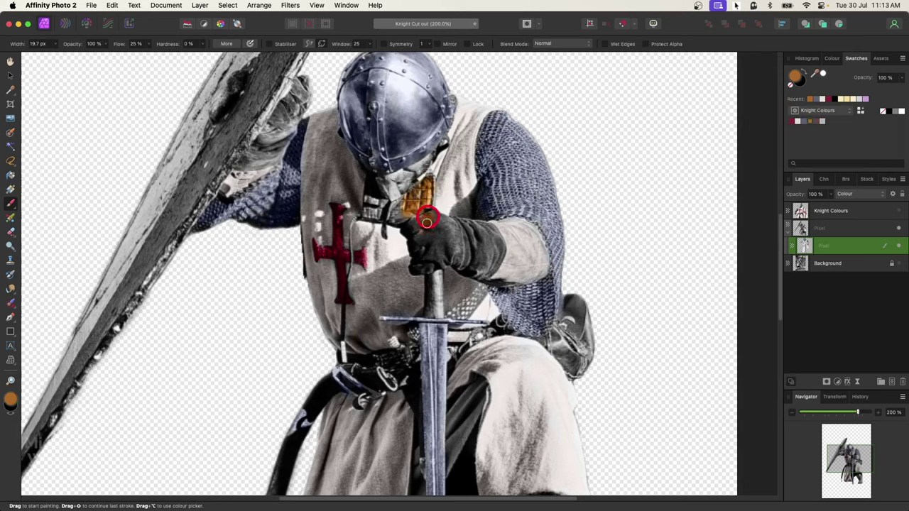
{"action": "mouse_move", "coordinate": [413, 245]}
{"action": "left_mouse_down"}
{"action": "mouse_move", "coordinate": [416, 267]}
{"action": "mouse_move", "coordinate": [432, 214]}
{"action": "mouse_move", "coordinate": [396, 210]}
{"action": "mouse_move", "coordinate": [433, 214]}
{"action": "mouse_move", "coordinate": [490, 246]}
{"action": "mouse_move", "coordinate": [494, 235]}
{"action": "mouse_move", "coordinate": [478, 274]}
{"action": "mouse_move", "coordinate": [484, 231]}
{"action": "mouse_move", "coordinate": [450, 223]}
{"action": "mouse_move", "coordinate": [457, 239]}
{"action": "mouse_move", "coordinate": [433, 221]}
{"action": "mouse_move", "coordinate": [436, 255]}
{"action": "mouse_move", "coordinate": [447, 259]}
{"action": "mouse_move", "coordinate": [431, 311]}
{"action": "mouse_move", "coordinate": [440, 313]}
{"action": "mouse_move", "coordinate": [439, 261]}
{"action": "mouse_move", "coordinate": [477, 237]}
{"action": "mouse_move", "coordinate": [440, 217]}
{"action": "mouse_move", "coordinate": [495, 256]}
{"action": "mouse_move", "coordinate": [470, 226]}
{"action": "left_mouse_up"}
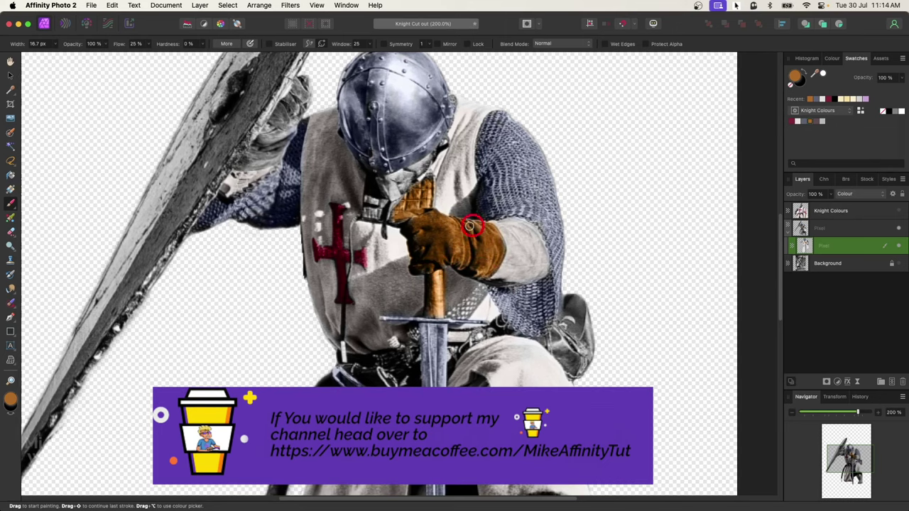
{"action": "mouse_move", "coordinate": [403, 220]}
{"action": "left_mouse_down"}
{"action": "mouse_move", "coordinate": [370, 210]}
{"action": "mouse_move", "coordinate": [380, 196]}
{"action": "left_mouse_up"}
{"action": "scroll", "coordinate": [392, 187], "scroll_direction": "up", "scroll_amount": 5}
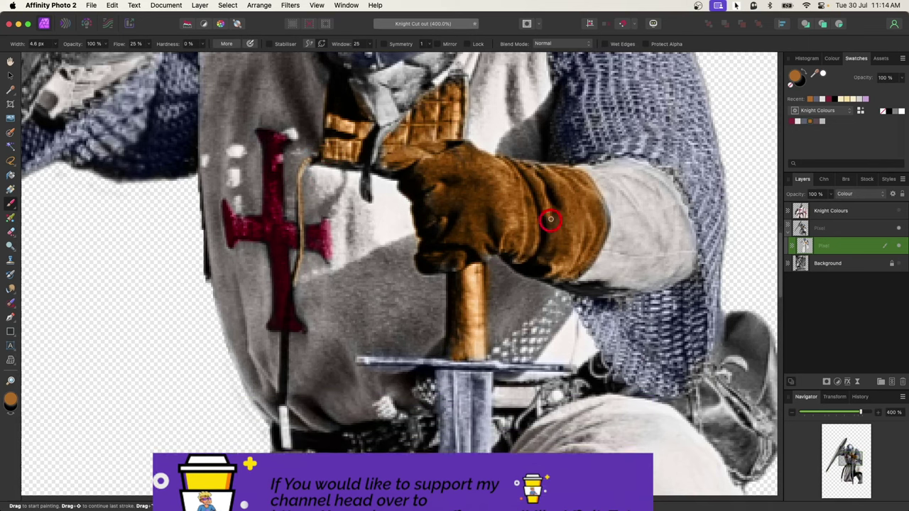
{"action": "scroll", "coordinate": [426, 268], "scroll_direction": "up", "scroll_amount": 5}
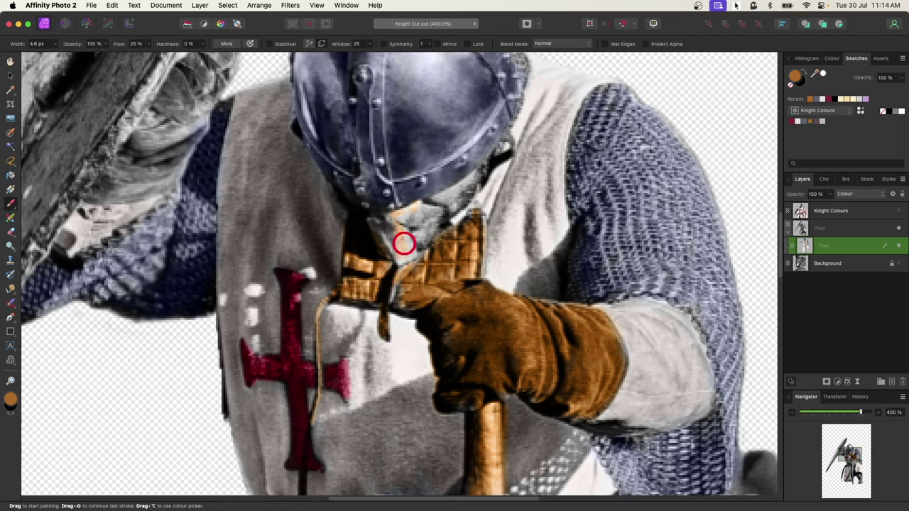
{"action": "left_click_drag", "start_coordinate": [403, 243], "coordinate": [413, 206]}
{"action": "scroll", "coordinate": [405, 284], "scroll_direction": "up", "scroll_amount": 5}
Step: With a larger brush, paint the hand and gauntlet beside the shield orange-brown
{"action": "key", "text": "bracketright"}
{"action": "key", "text": "bracketright"}
{"action": "key", "text": "bracketright"}
{"action": "mouse_move", "coordinate": [327, 164]}
{"action": "left_mouse_down"}
{"action": "mouse_move", "coordinate": [326, 213]}
{"action": "mouse_move", "coordinate": [256, 260]}
{"action": "mouse_move", "coordinate": [225, 323]}
{"action": "mouse_move", "coordinate": [271, 328]}
{"action": "mouse_move", "coordinate": [274, 267]}
{"action": "left_mouse_up"}
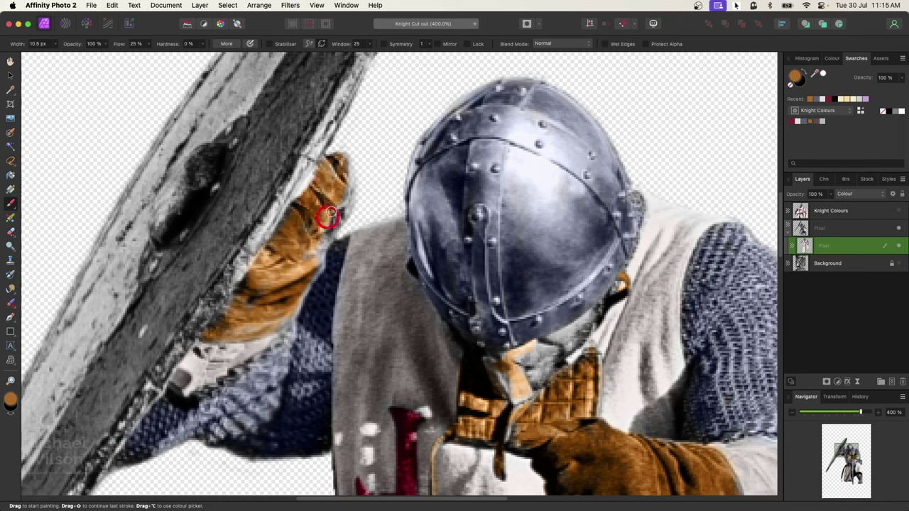
{"action": "mouse_move", "coordinate": [329, 215]}
{"action": "left_mouse_down"}
{"action": "mouse_move", "coordinate": [314, 244]}
{"action": "mouse_move", "coordinate": [317, 211]}
{"action": "mouse_move", "coordinate": [349, 192]}
{"action": "mouse_move", "coordinate": [258, 295]}
{"action": "mouse_move", "coordinate": [266, 317]}
{"action": "mouse_move", "coordinate": [330, 205]}
{"action": "mouse_move", "coordinate": [336, 162]}
{"action": "mouse_move", "coordinate": [216, 336]}
{"action": "left_mouse_up"}
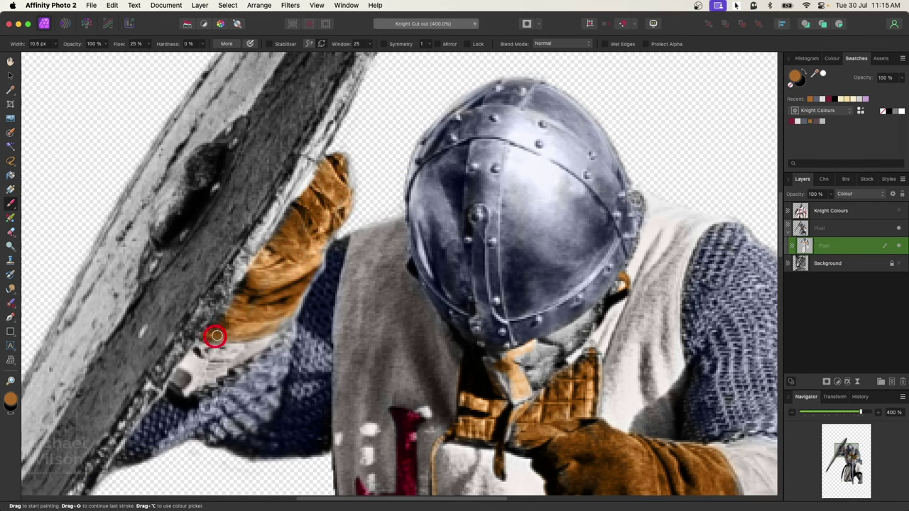
{"action": "key", "text": "super+0"}
Step: Paint the boot toe orange and erase the colour spilled over the boot's edge
{"action": "scroll", "coordinate": [396, 294], "scroll_direction": "up", "scroll_amount": 5}
{"action": "key", "text": "bracketright"}
{"action": "mouse_move", "coordinate": [396, 294]}
{"action": "left_mouse_down"}
{"action": "mouse_move", "coordinate": [320, 349]}
{"action": "mouse_move", "coordinate": [366, 353]}
{"action": "mouse_move", "coordinate": [418, 319]}
{"action": "mouse_move", "coordinate": [347, 286]}
{"action": "mouse_move", "coordinate": [332, 318]}
{"action": "mouse_move", "coordinate": [375, 296]}
{"action": "mouse_move", "coordinate": [395, 201]}
{"action": "mouse_move", "coordinate": [412, 264]}
{"action": "mouse_move", "coordinate": [382, 300]}
{"action": "mouse_move", "coordinate": [385, 316]}
{"action": "mouse_move", "coordinate": [372, 211]}
{"action": "mouse_move", "coordinate": [338, 220]}
{"action": "mouse_move", "coordinate": [358, 231]}
{"action": "mouse_move", "coordinate": [346, 204]}
{"action": "mouse_move", "coordinate": [361, 250]}
{"action": "left_mouse_up"}
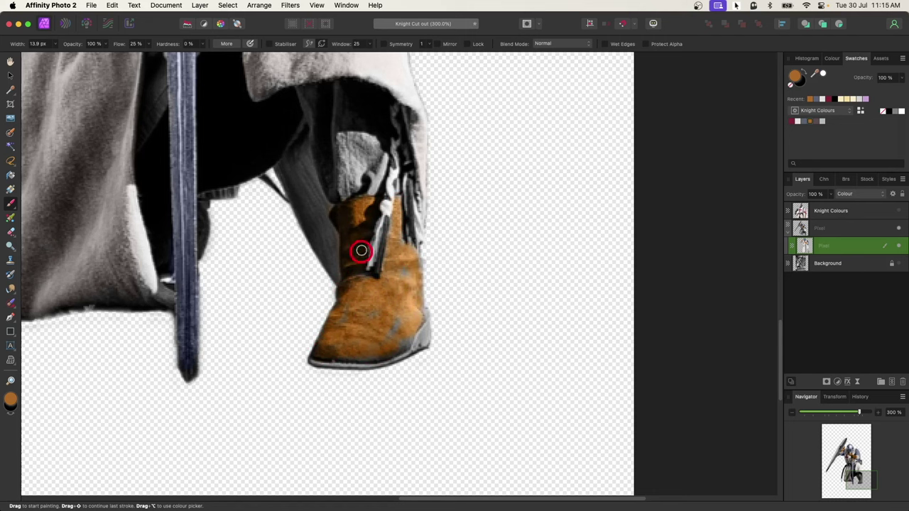
{"action": "key", "text": "e"}
{"action": "mouse_move", "coordinate": [387, 288]}
{"action": "left_mouse_down"}
{"action": "mouse_move", "coordinate": [394, 313]}
{"action": "mouse_move", "coordinate": [394, 282]}
{"action": "mouse_move", "coordinate": [377, 329]}
{"action": "mouse_move", "coordinate": [400, 321]}
{"action": "left_mouse_up"}
{"action": "left_click", "coordinate": [11, 202]}
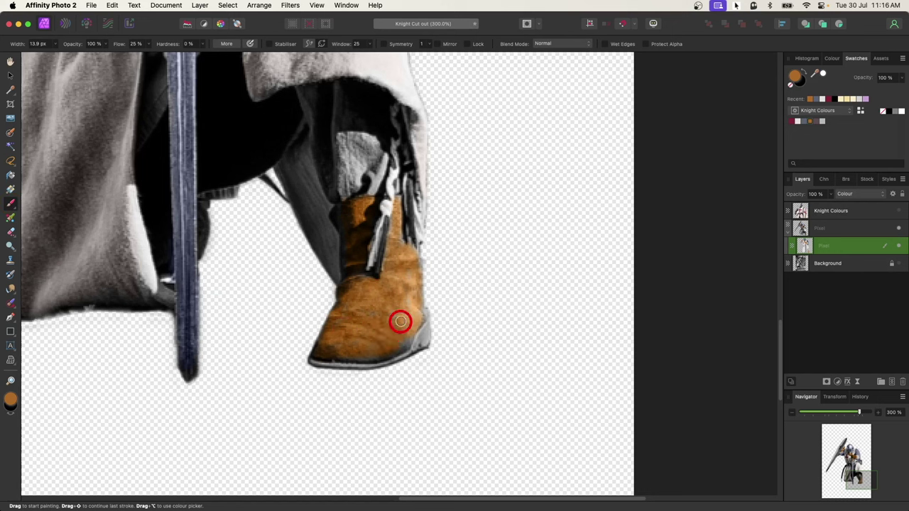
{"action": "key", "text": "bracketleft"}
{"action": "key", "text": "bracketleft"}
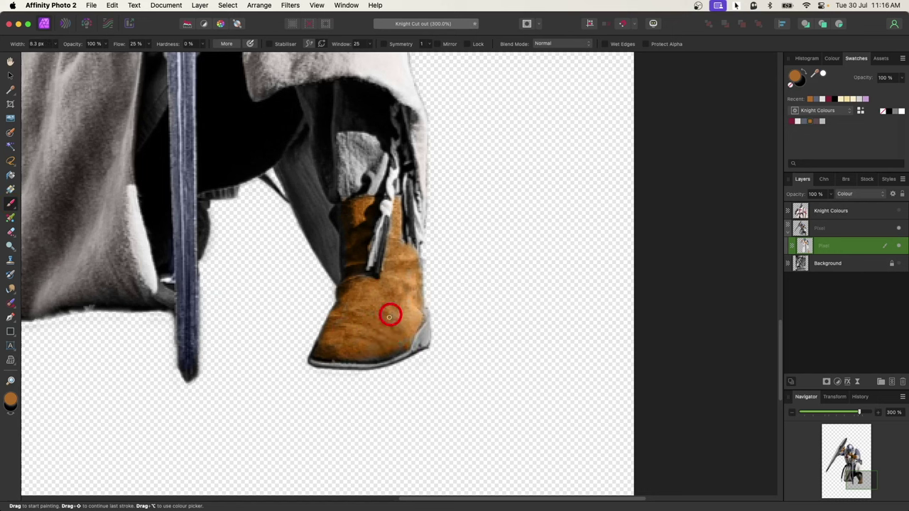
{"action": "key", "text": "super+0"}
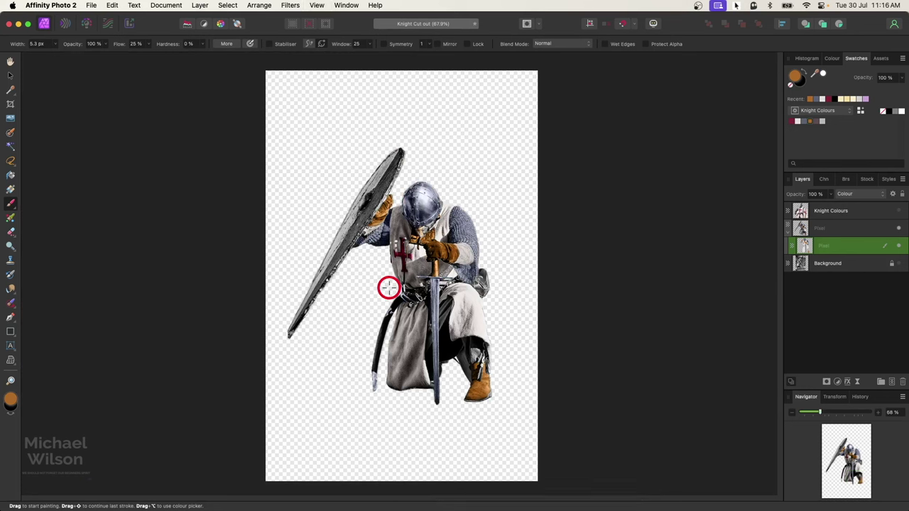
Step: Tint the grey shield dark mauve, including along its right edge
{"action": "left_click", "coordinate": [819, 123]}
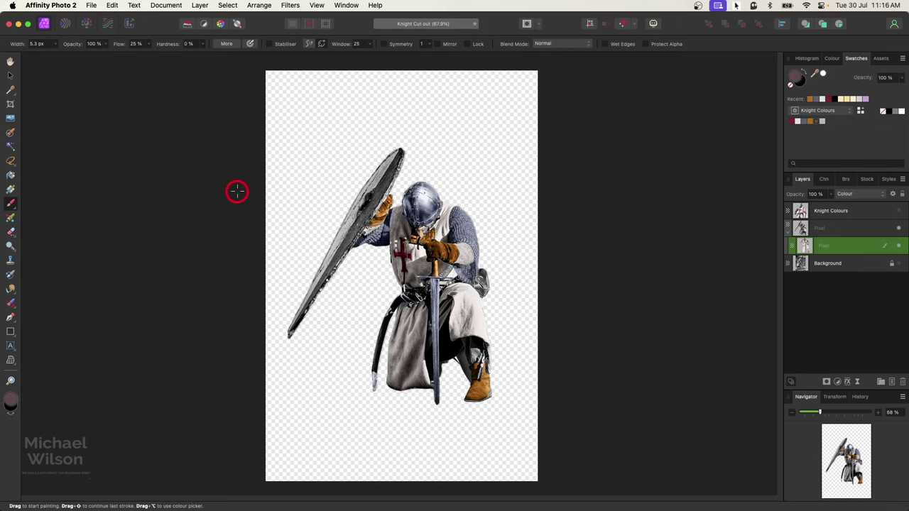
{"action": "scroll", "coordinate": [237, 191], "scroll_direction": "up", "scroll_amount": 5}
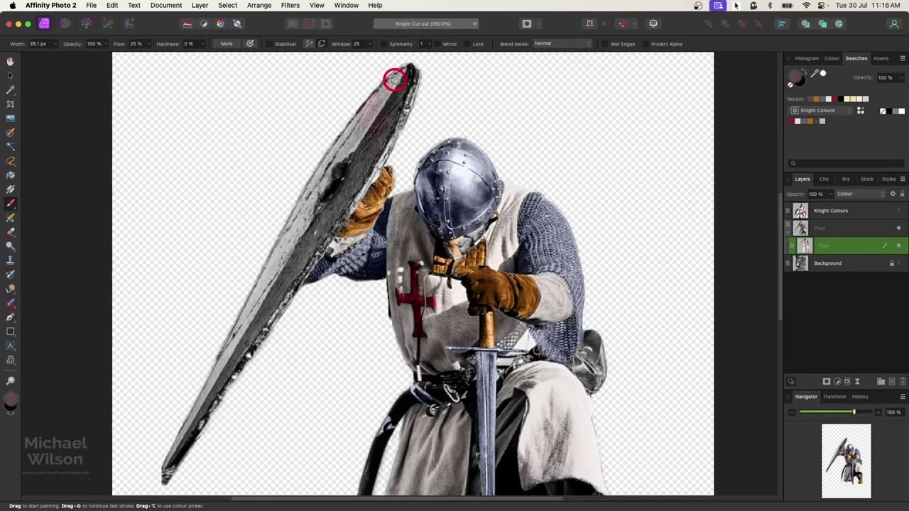
{"action": "mouse_move", "coordinate": [298, 279]}
{"action": "left_mouse_down"}
{"action": "mouse_move", "coordinate": [208, 394]}
{"action": "mouse_move", "coordinate": [377, 96]}
{"action": "mouse_move", "coordinate": [298, 223]}
{"action": "mouse_move", "coordinate": [353, 157]}
{"action": "left_mouse_up"}
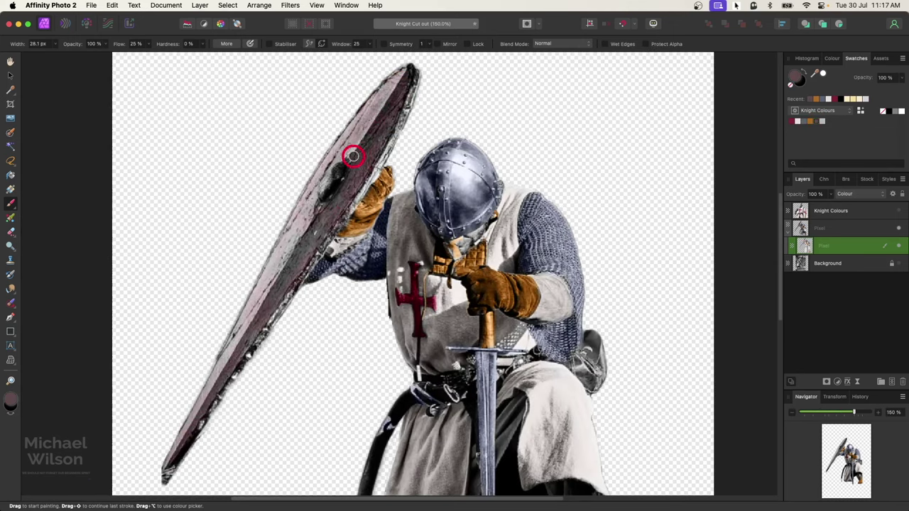
{"action": "mouse_move", "coordinate": [247, 339]}
{"action": "left_mouse_down"}
{"action": "mouse_move", "coordinate": [311, 205]}
{"action": "mouse_move", "coordinate": [286, 234]}
{"action": "mouse_move", "coordinate": [381, 152]}
{"action": "left_mouse_up"}
Step: Tint the knight's lower leg up to the tunic hem with the dark Knight Colours swatch
{"action": "left_click", "coordinate": [389, 128], "text": "alt"}
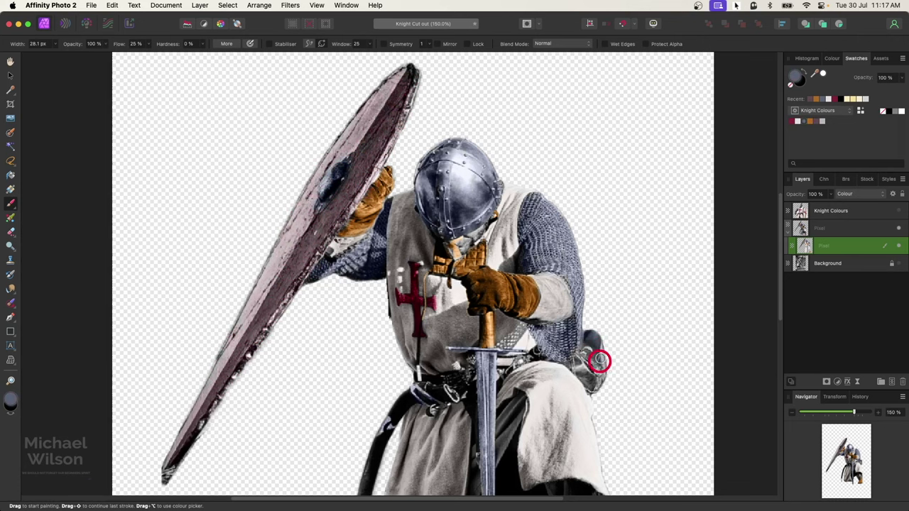
{"action": "key", "text": "space"}
{"action": "mouse_move", "coordinate": [560, 387]}
{"action": "left_mouse_down"}
{"action": "mouse_move", "coordinate": [509, 291]}
{"action": "mouse_move", "coordinate": [480, 286]}
{"action": "left_mouse_up"}
{"action": "left_click", "coordinate": [816, 121]}
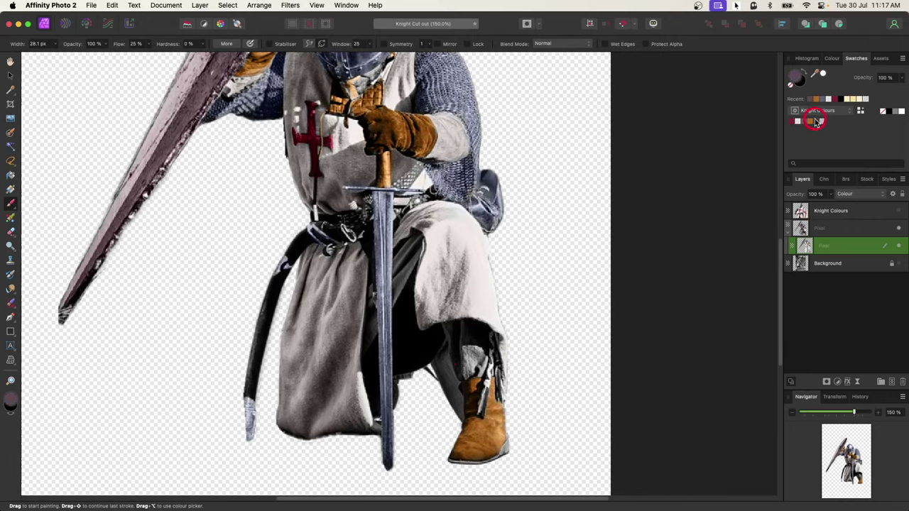
{"action": "left_click_drag", "start_coordinate": [458, 357], "coordinate": [463, 371]}
{"action": "key", "text": "space"}
{"action": "left_click_drag", "start_coordinate": [447, 210], "coordinate": [479, 356]}
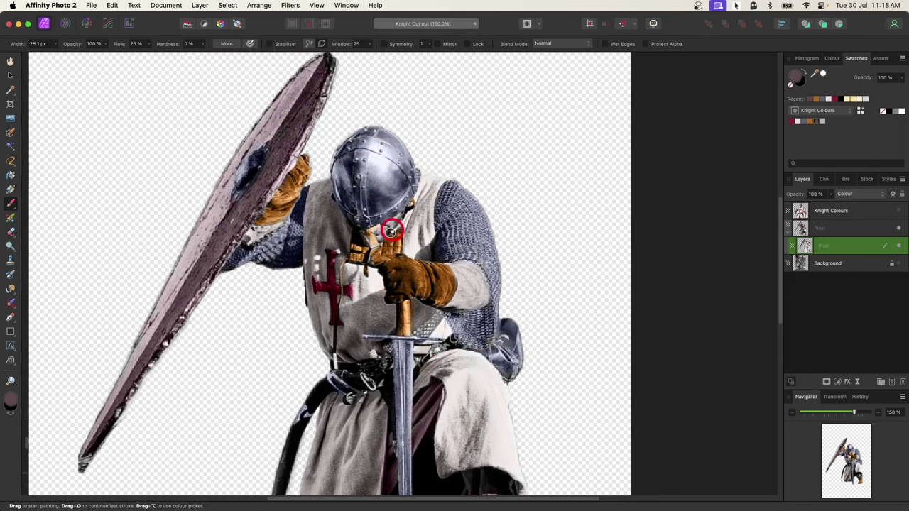
Step: Choose a pale, near-white pink skin tone as the brush colour in the Colour Chooser
{"action": "double_click", "coordinate": [795, 78]}
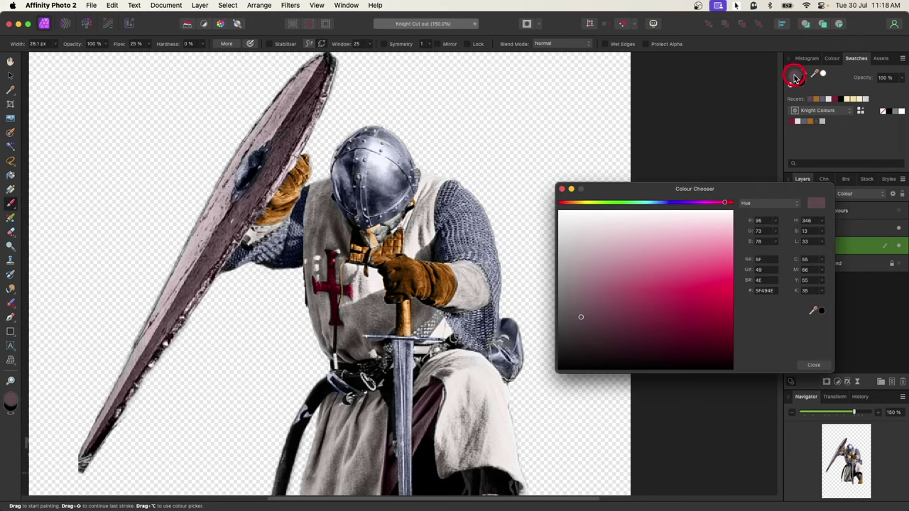
{"action": "left_click", "coordinate": [701, 204]}
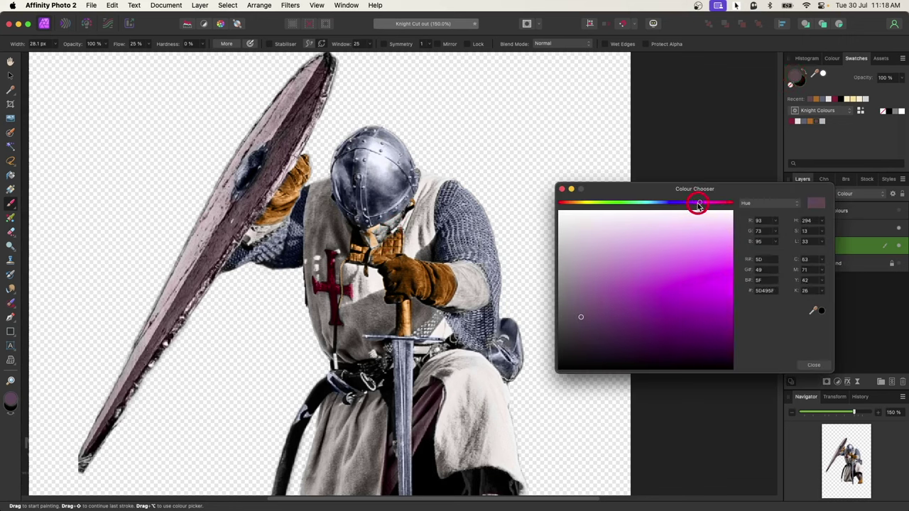
{"action": "left_click_drag", "start_coordinate": [699, 205], "coordinate": [704, 204]}
{"action": "left_click_drag", "start_coordinate": [699, 216], "coordinate": [698, 216]}
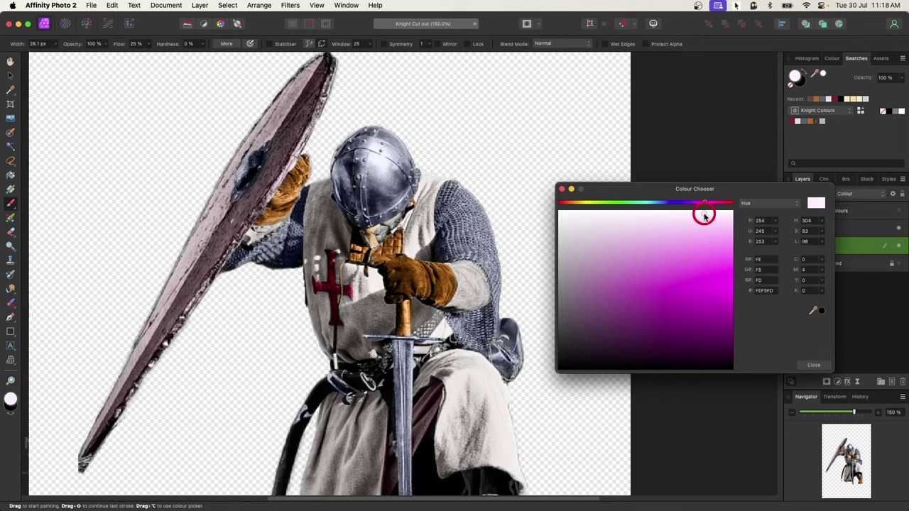
{"action": "left_click_drag", "start_coordinate": [707, 217], "coordinate": [708, 217]}
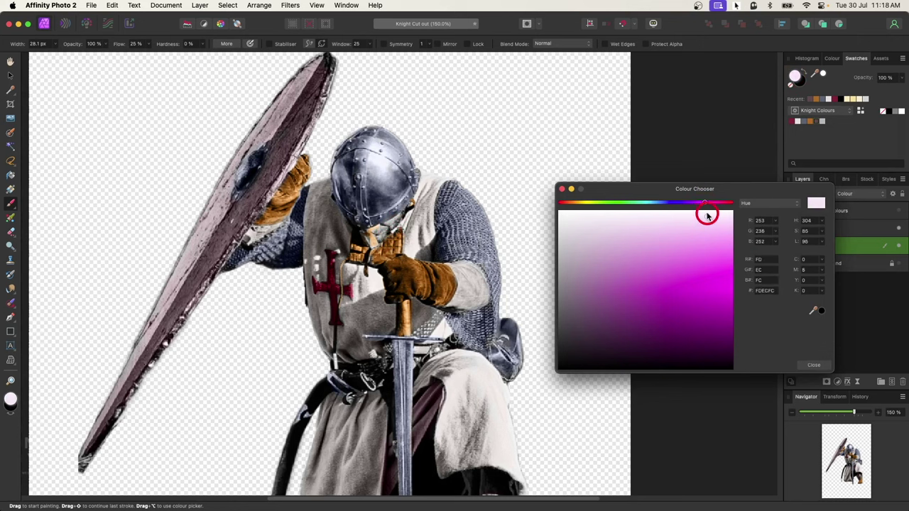
{"action": "left_click", "coordinate": [561, 190]}
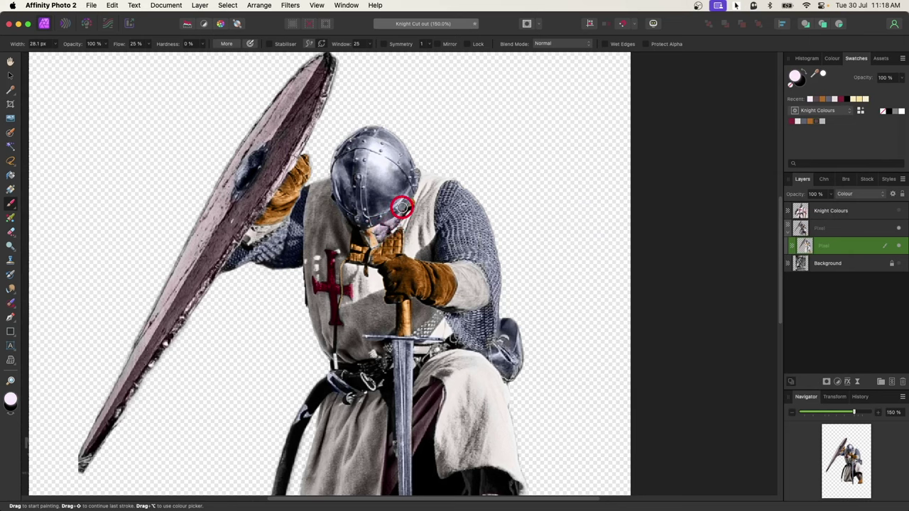
Step: Paint black over the robe at the knee
{"action": "scroll", "coordinate": [469, 346], "scroll_direction": "down", "scroll_amount": 3}
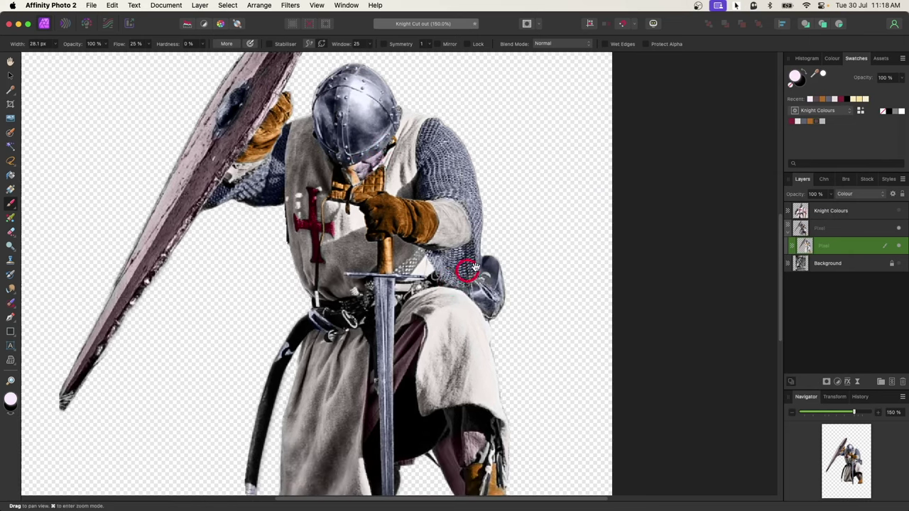
{"action": "left_click", "coordinate": [850, 99]}
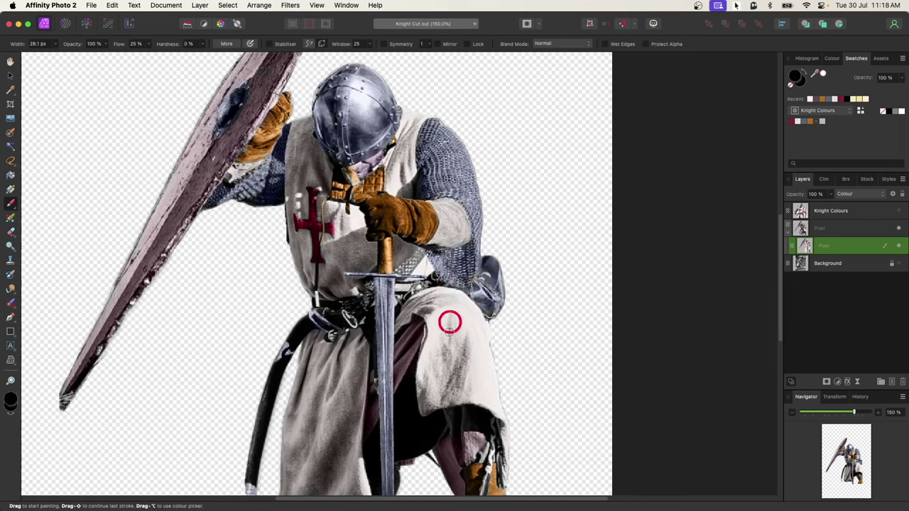
{"action": "mouse_move", "coordinate": [448, 342]}
{"action": "left_mouse_down"}
{"action": "mouse_move", "coordinate": [451, 334]}
{"action": "mouse_move", "coordinate": [459, 362]}
{"action": "mouse_move", "coordinate": [444, 361]}
{"action": "mouse_move", "coordinate": [446, 390]}
{"action": "left_mouse_up"}
{"action": "left_click_drag", "start_coordinate": [374, 402], "coordinate": [366, 298]}
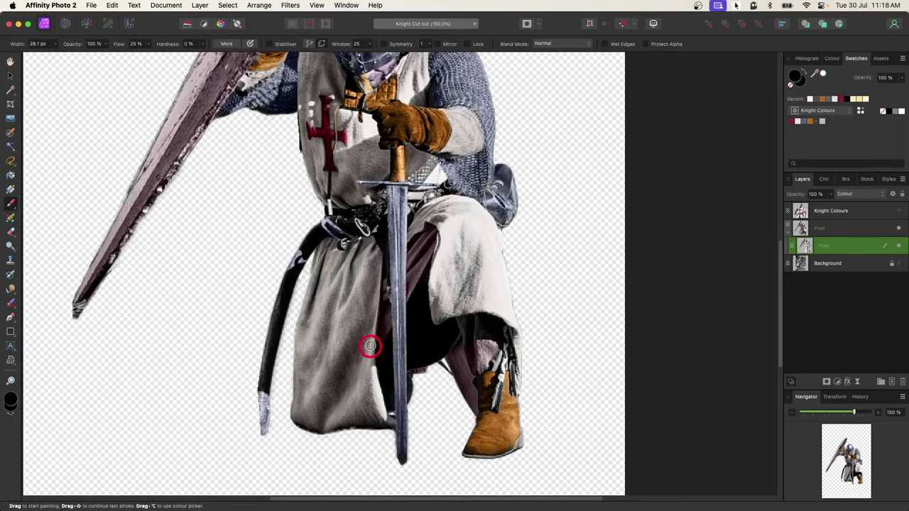
{"action": "scroll", "coordinate": [447, 174], "scroll_direction": "up", "scroll_amount": 3}
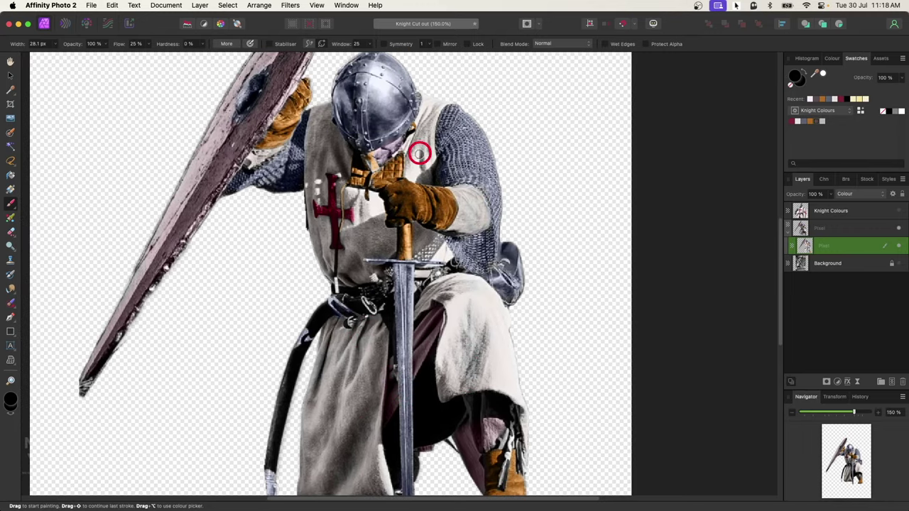
Step: Scale the knight up from its top-left corner, nudge it right and down, then select its nested Colour layer
{"action": "key", "text": "super+0"}
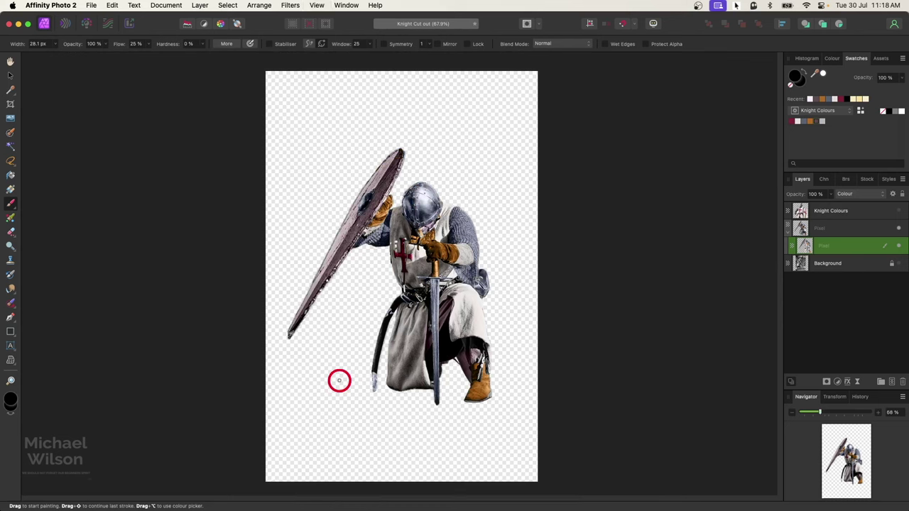
{"action": "key", "text": "Delete"}
{"action": "key", "text": "v"}
{"action": "left_click_drag", "start_coordinate": [283, 91], "coordinate": [258, 102]}
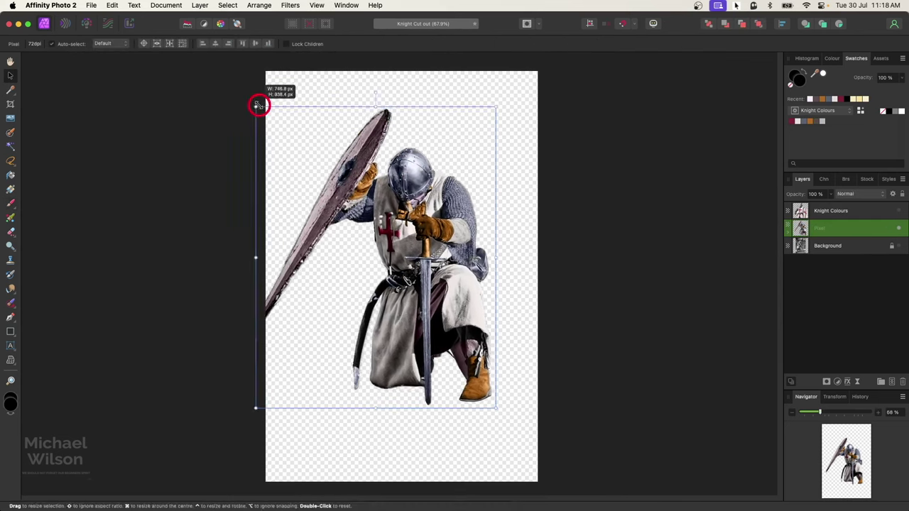
{"action": "left_click_drag", "start_coordinate": [373, 171], "coordinate": [403, 187]}
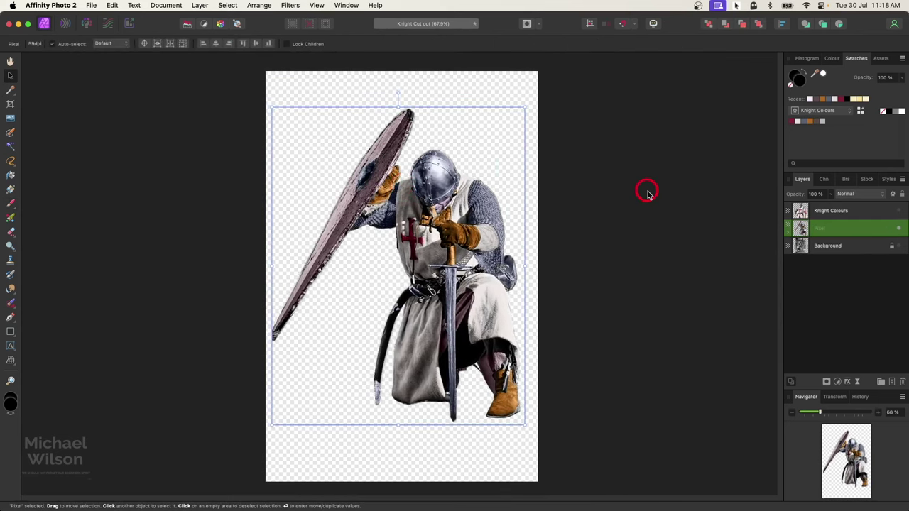
{"action": "left_click", "coordinate": [789, 234]}
{"action": "left_click", "coordinate": [848, 248]}
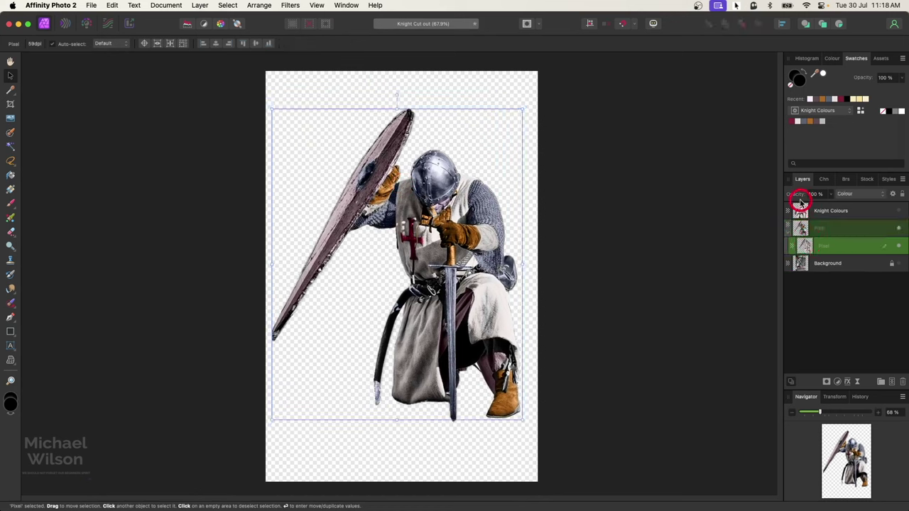